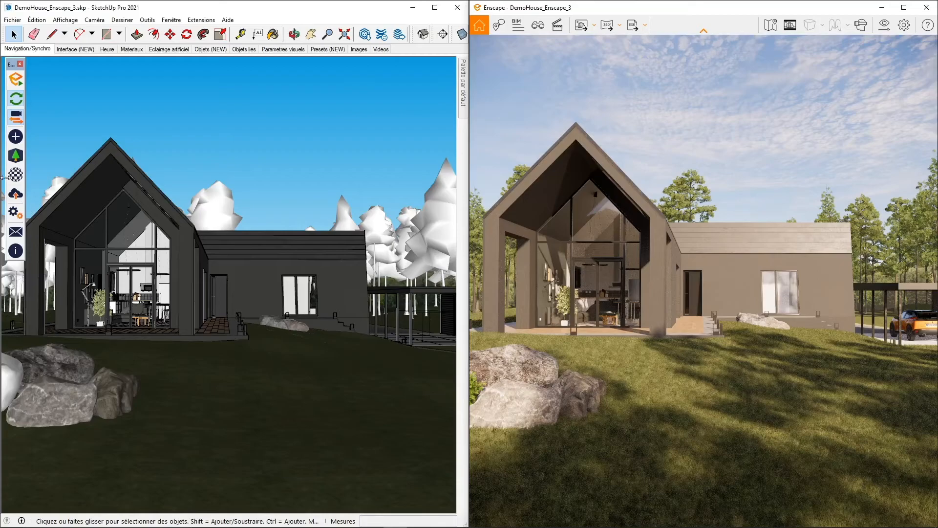
Orbit the SketchUp model to an angled view of the house front and set the shadow time to 14:00
left_click(294, 34)
mouse_move(195, 308)
left_mouse_down()
mouse_move(202, 320)
mouse_move(282, 318)
mouse_move(257, 316)
left_mouse_up()
key("space")
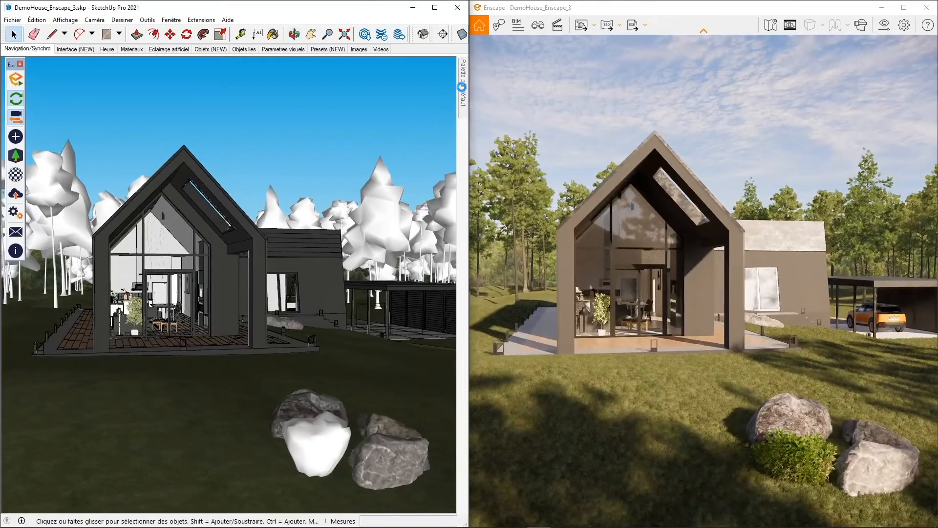
mouse_move(464, 91)
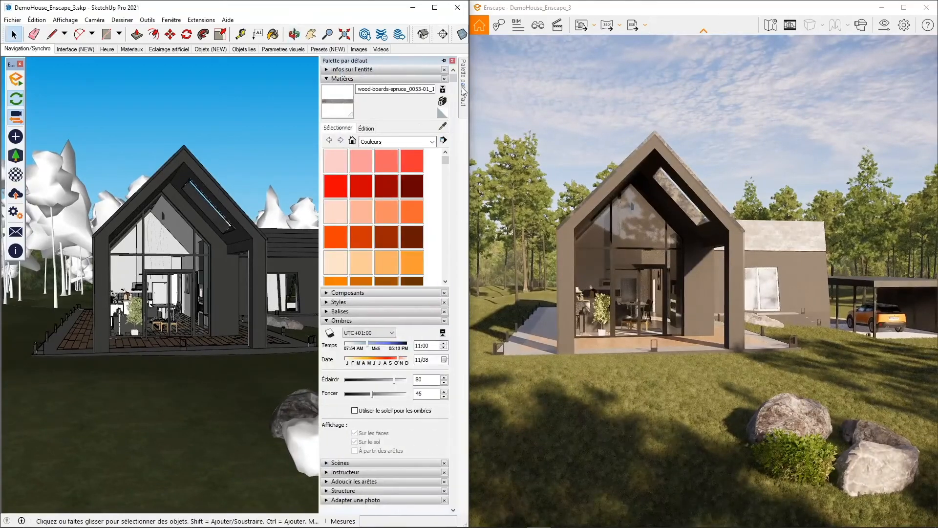
left_click(418, 344)
type("14")
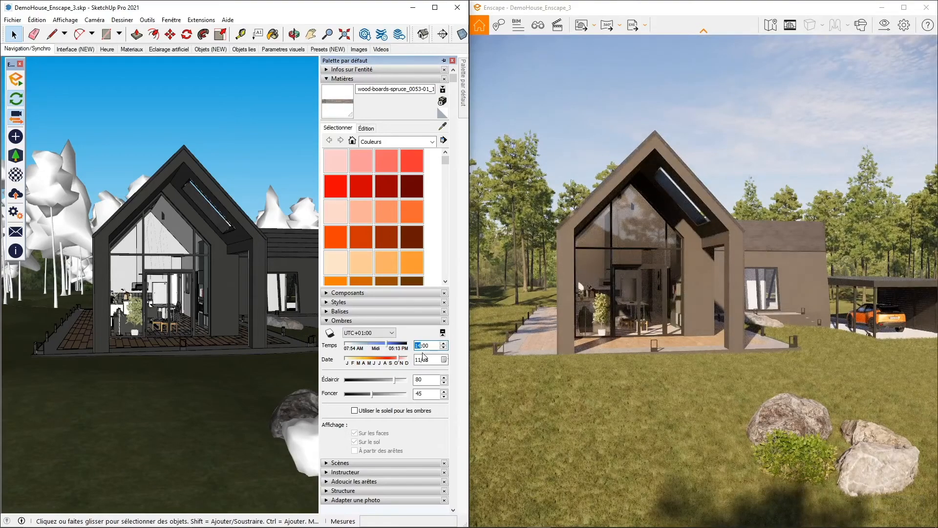
Set the shadow time to 05:00 and advance it slightly for a night scene, restoring 11:00 for daylight
type("05")
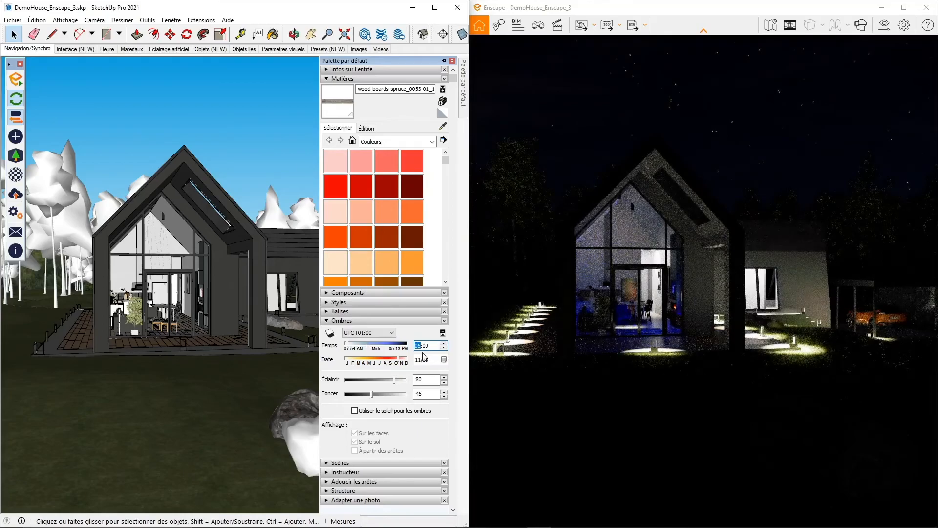
key("Up")
key("Up")
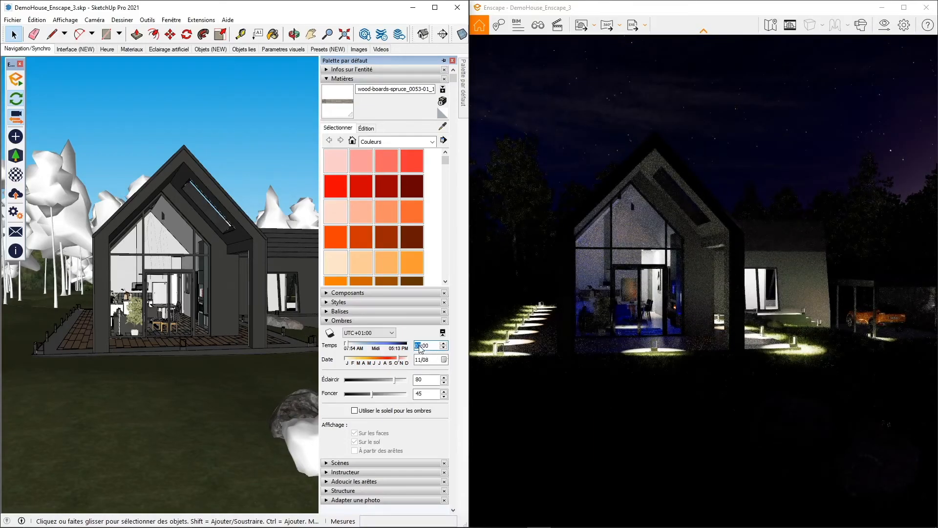
type("11")
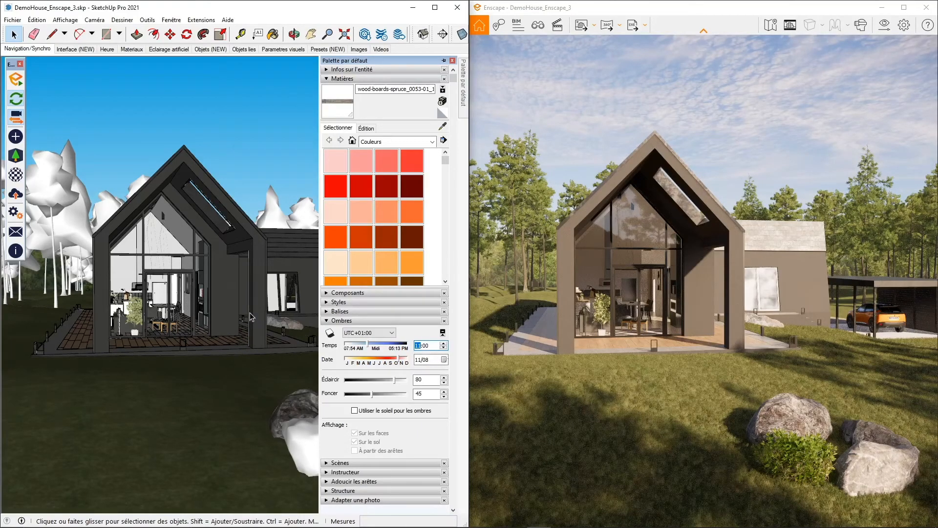
middle_click_drag(189, 333, 233, 321)
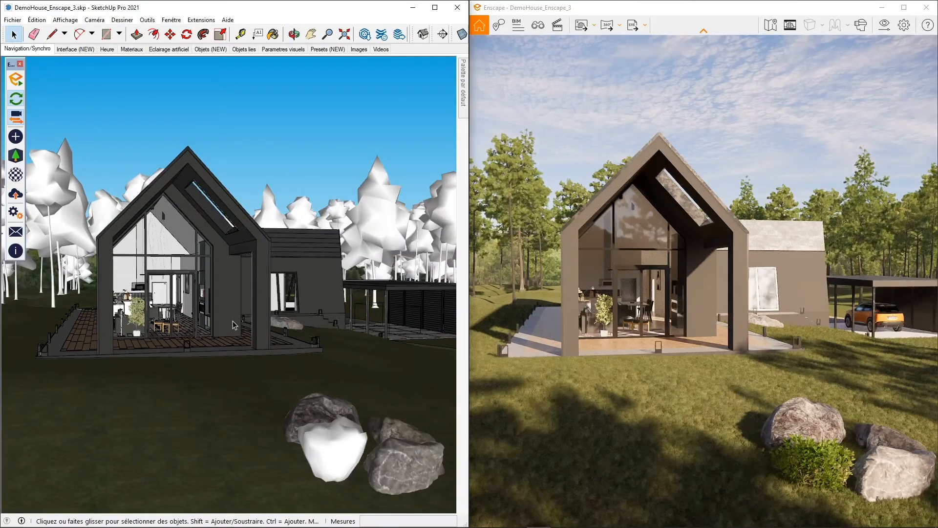
Switch to the Enscape render, reframe the house and shift the render's time of day to 10:04
left_click(739, 100)
mouse_move(737, 94)
left_mouse_down()
mouse_move(769, 168)
mouse_move(811, 115)
mouse_move(850, 123)
mouse_move(781, 115)
mouse_move(770, 137)
left_mouse_up()
key("d")
mouse_move(769, 136)
right_mouse_down()
mouse_move(738, 205)
mouse_move(718, 273)
mouse_move(725, 284)
right_mouse_up()
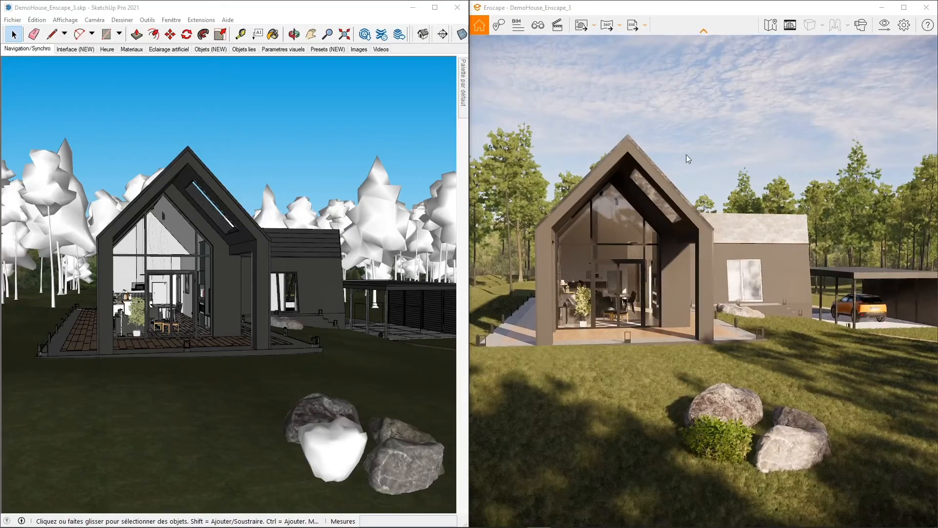
right_click_drag(685, 155, 747, 154, "shift")
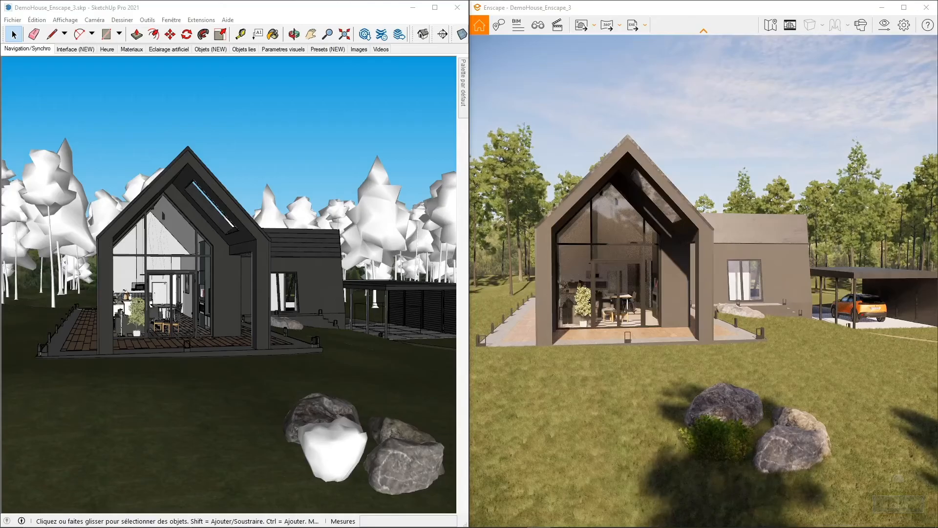
key("u")
key("u")
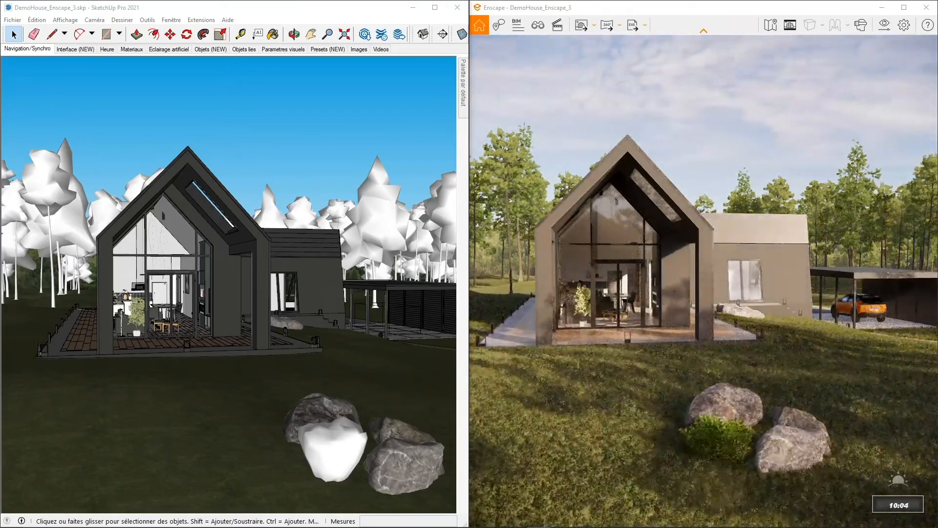
Cycle the render's time of day through afternoon and night, ending at 11:19
key("i")
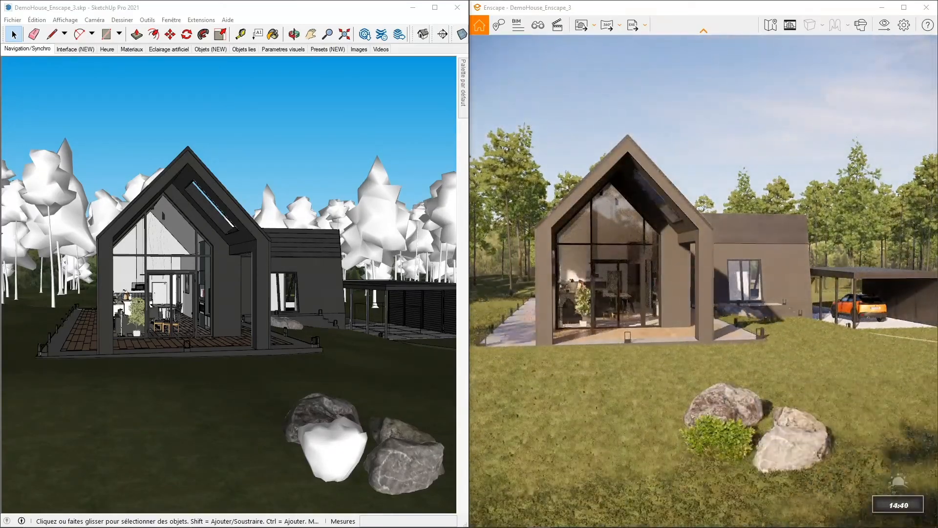
key("i")
key("i")
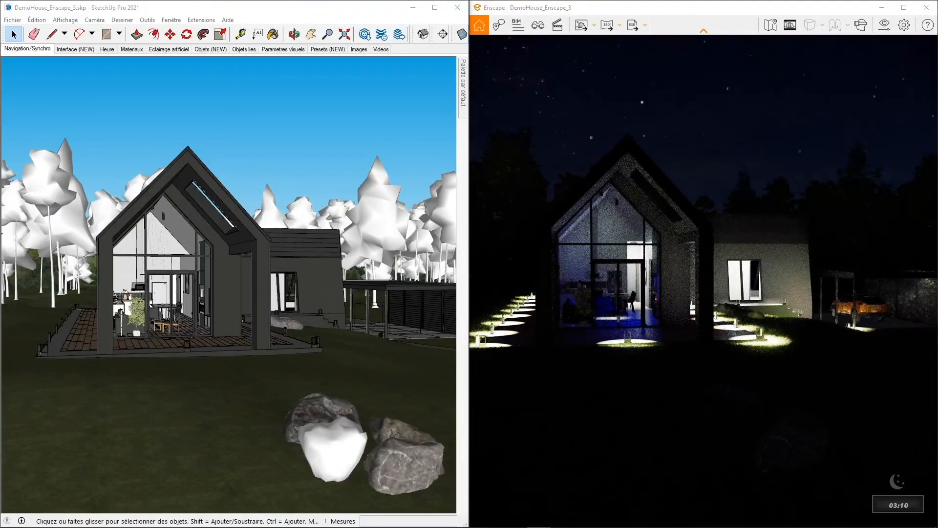
key("i")
key("i")
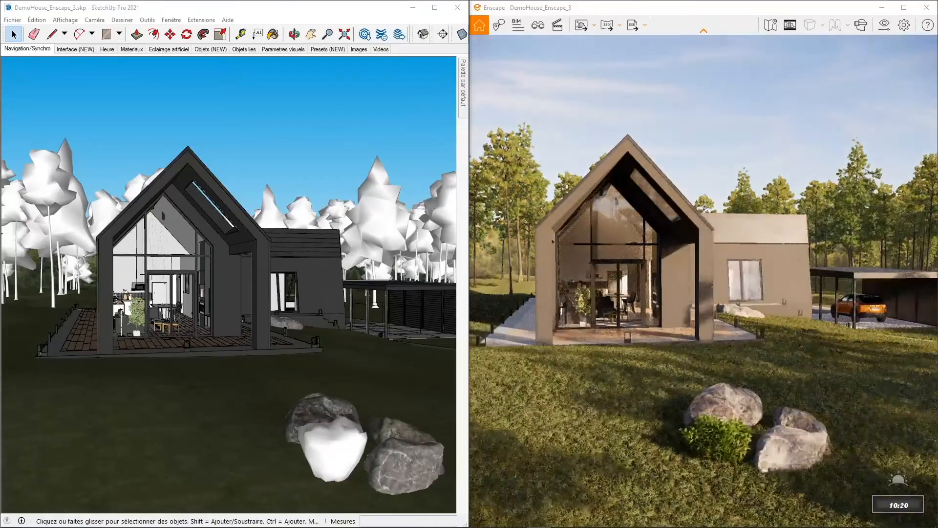
key("u")
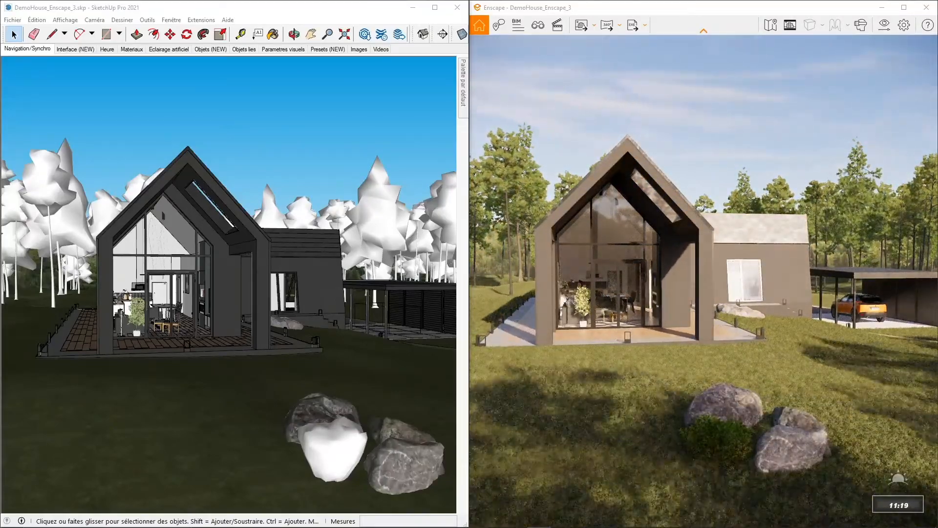
Orbit the render towards the house front, and shift its time of day to dusk and back to late morning
mouse_move(671, 294)
right_mouse_down()
mouse_move(604, 284)
mouse_move(614, 283)
right_mouse_up()
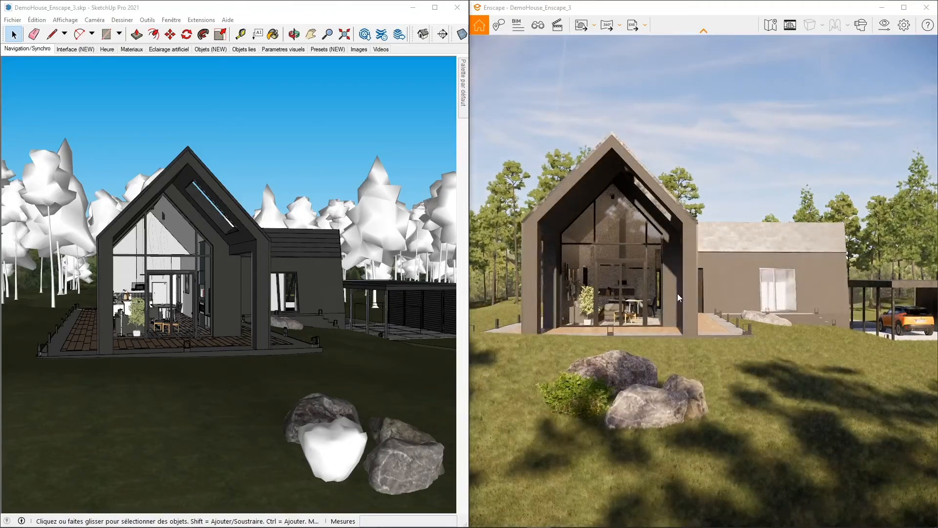
right_click_drag(677, 293, 600, 348, "shift")
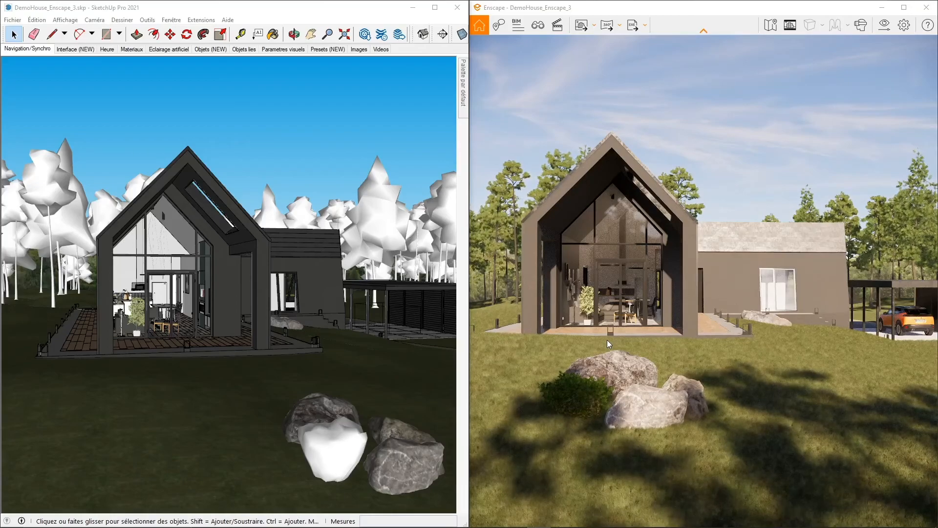
key("i")
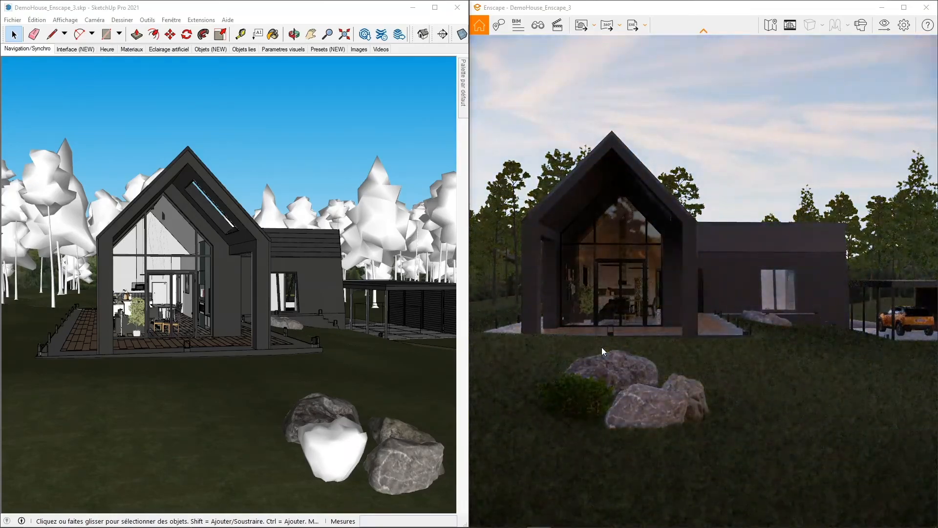
key("u")
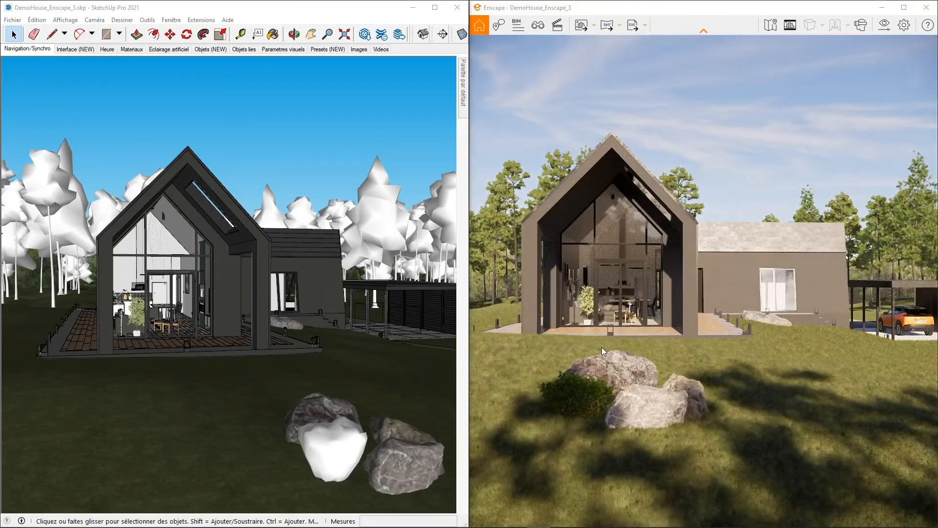
Reframe the house in SketchUp and open Enscape's visual settings at the Atmosphère options, keeping the window clear of the render
middle_click_drag(295, 370, 228, 356)
left_click_drag(227, 356, 242, 351)
key("space")
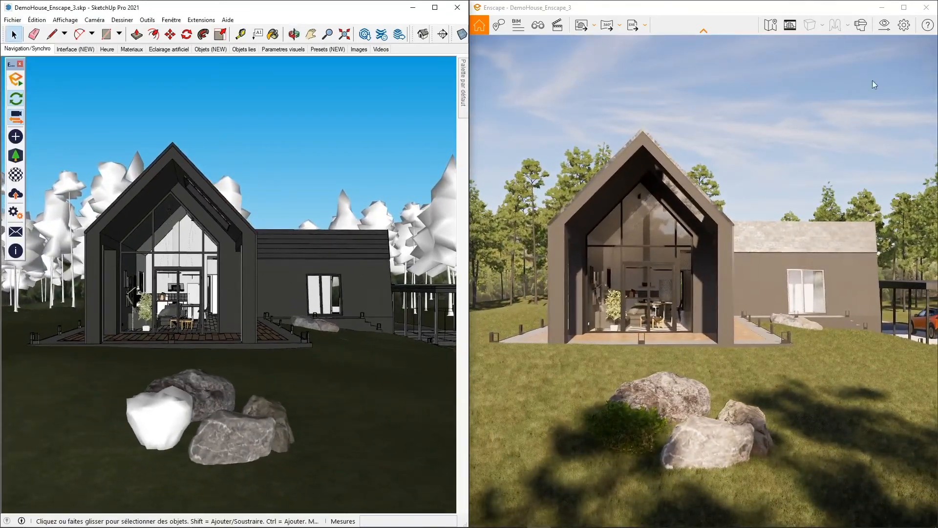
left_click(884, 25)
mouse_move(692, 82)
left_mouse_down()
mouse_move(220, 101)
mouse_move(221, 85)
left_mouse_up()
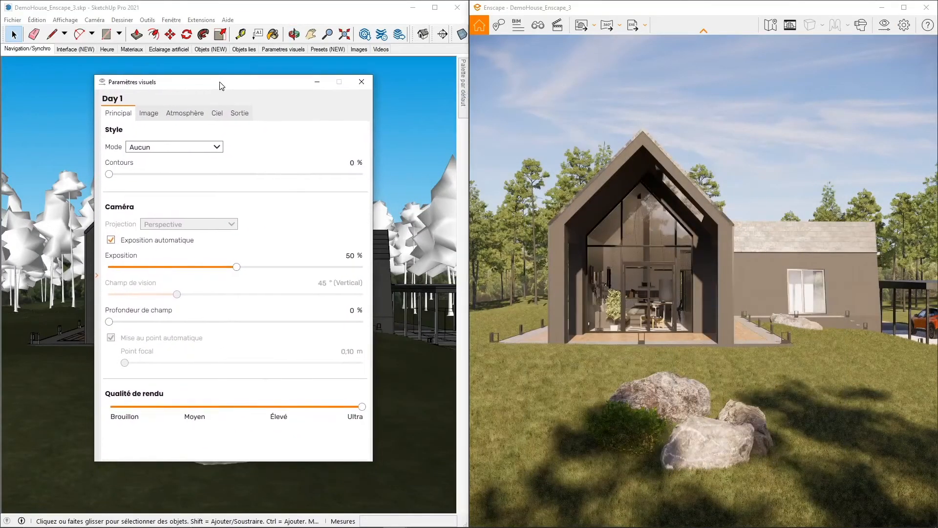
left_click(189, 115)
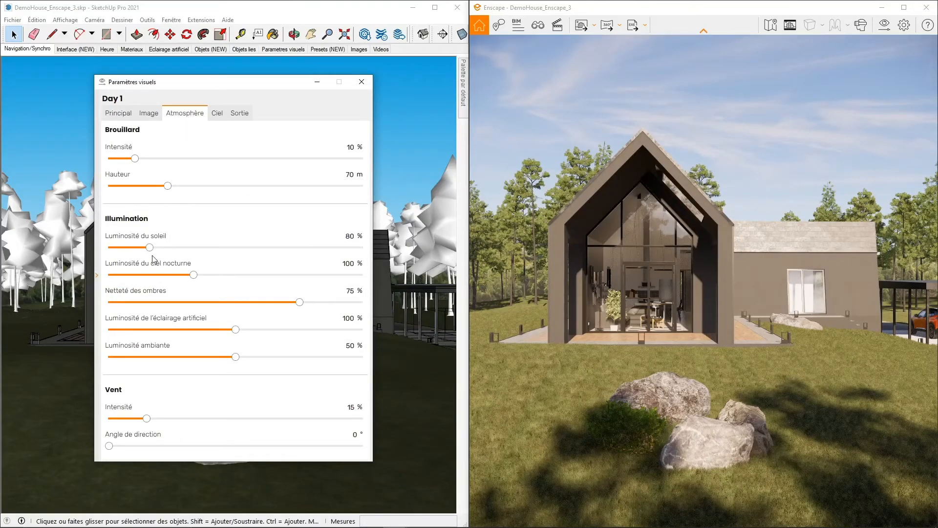
Try Luminosité du soleil at 180%, 287% and 50%, resetting it to 80%
left_click_drag(150, 247, 202, 247)
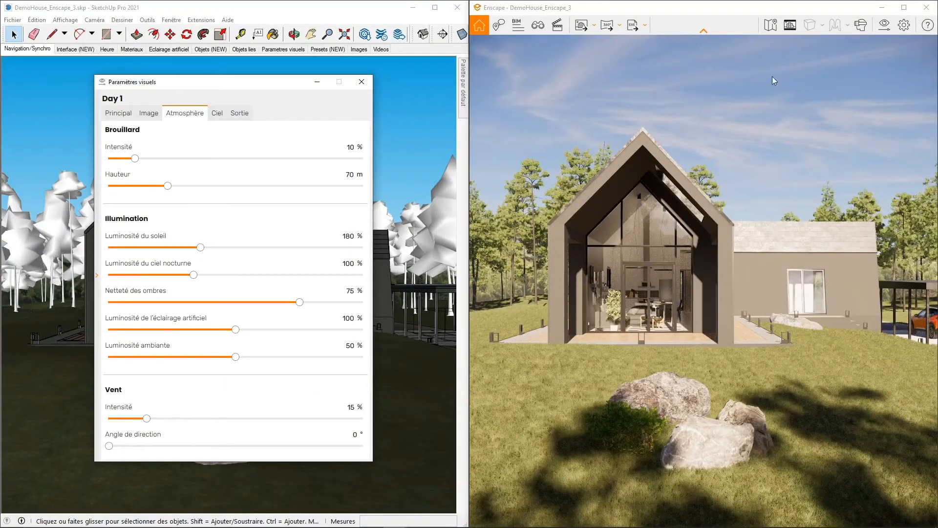
left_click_drag(200, 248, 253, 248)
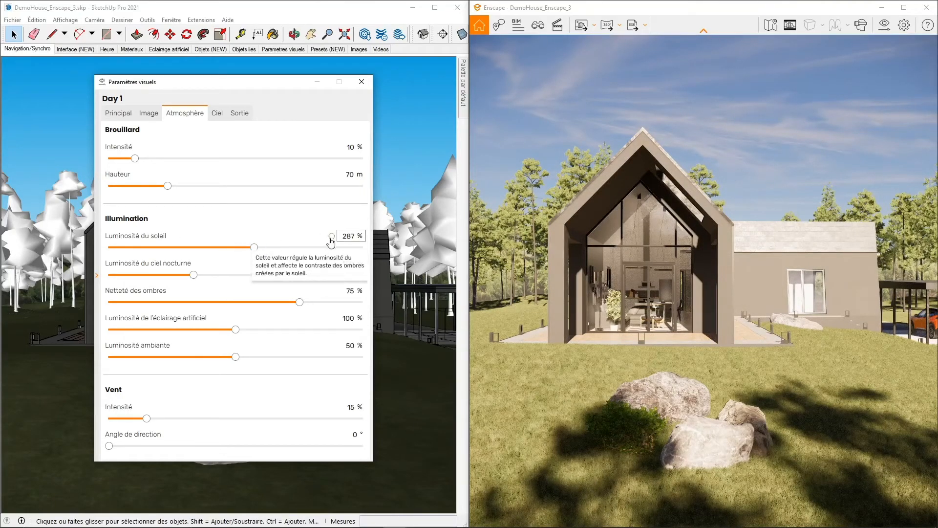
left_click(330, 235)
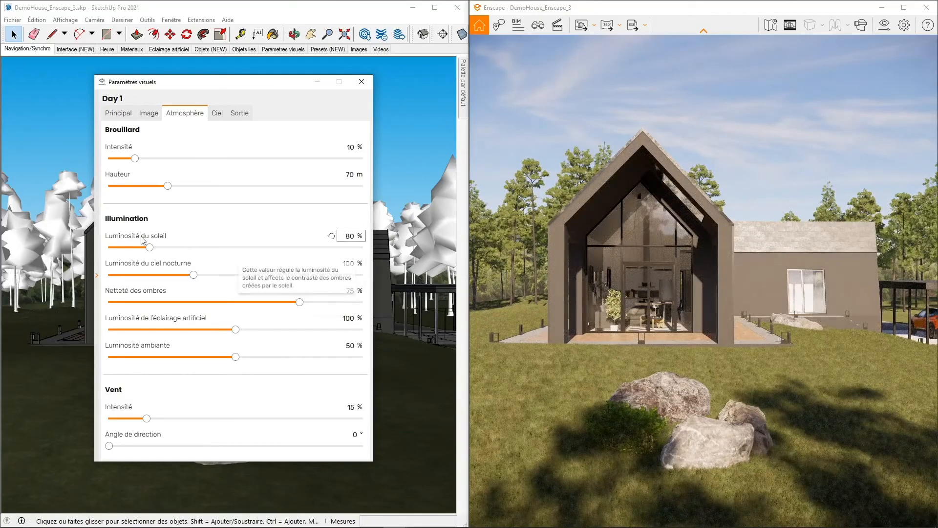
left_click_drag(149, 248, 134, 248)
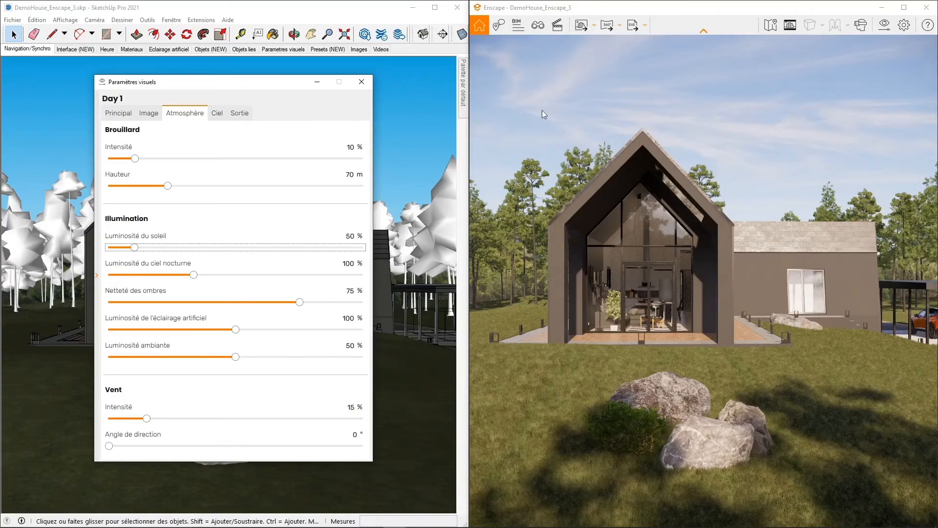
left_click(331, 236)
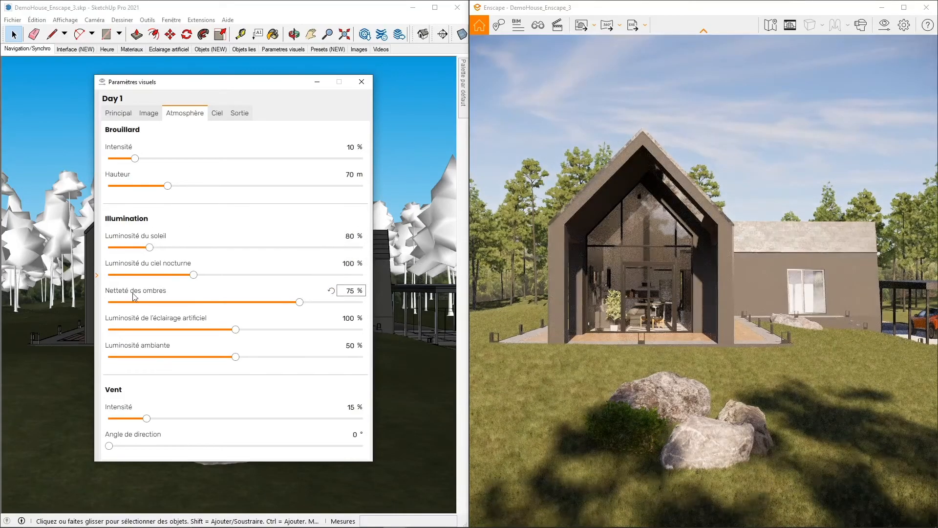
Shift the render to night and try Luminosité du ciel nocturne at 269%, resetting it to 100%
left_click(605, 215)
right_click_drag(605, 215, 670, 215, "shift")
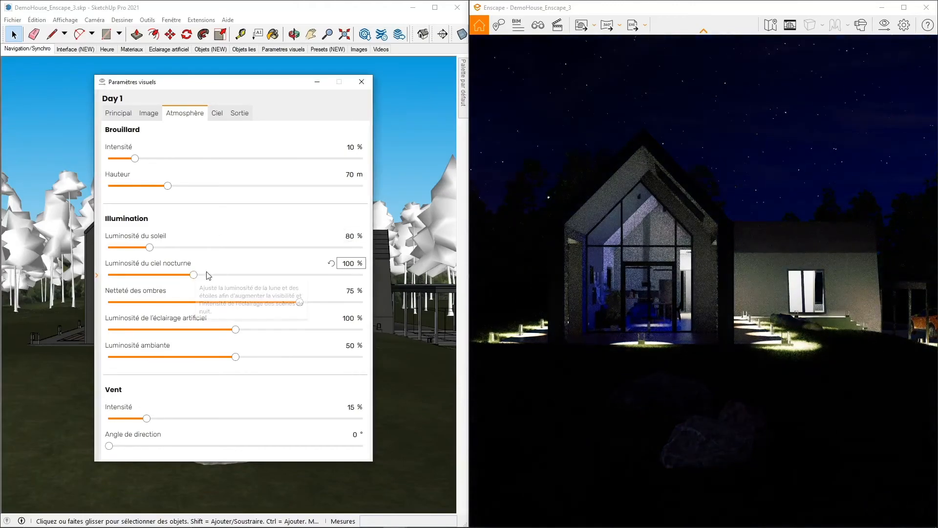
left_click_drag(197, 274, 336, 281)
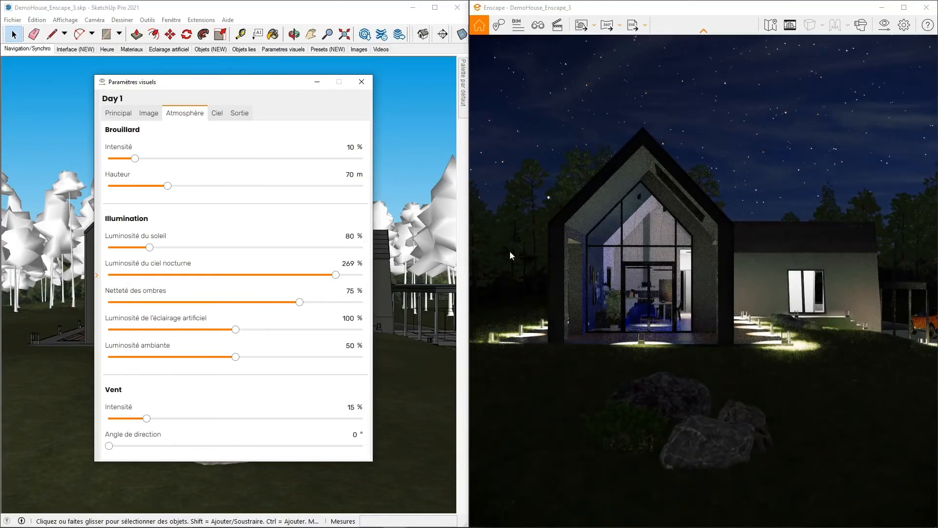
left_click(330, 263)
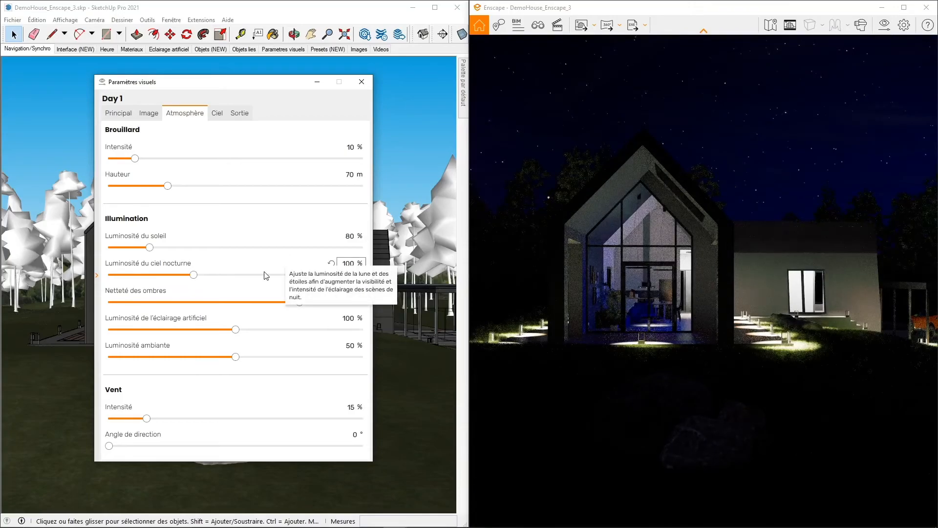
Return the render to afternoon daylight and set Netteté des ombres to 50% after comparing it with 100%
left_click(676, 321)
right_click_drag(676, 322, 537, 321, "shift")
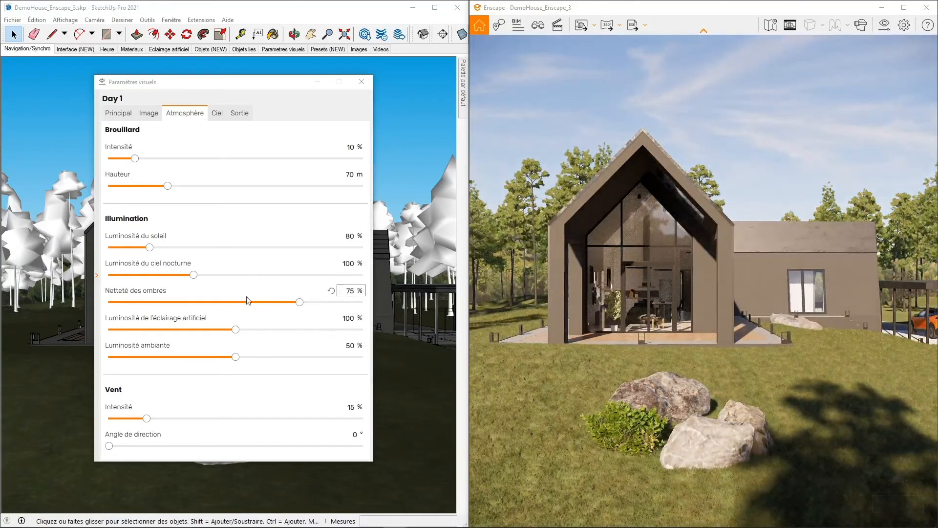
left_click_drag(300, 303, 366, 305)
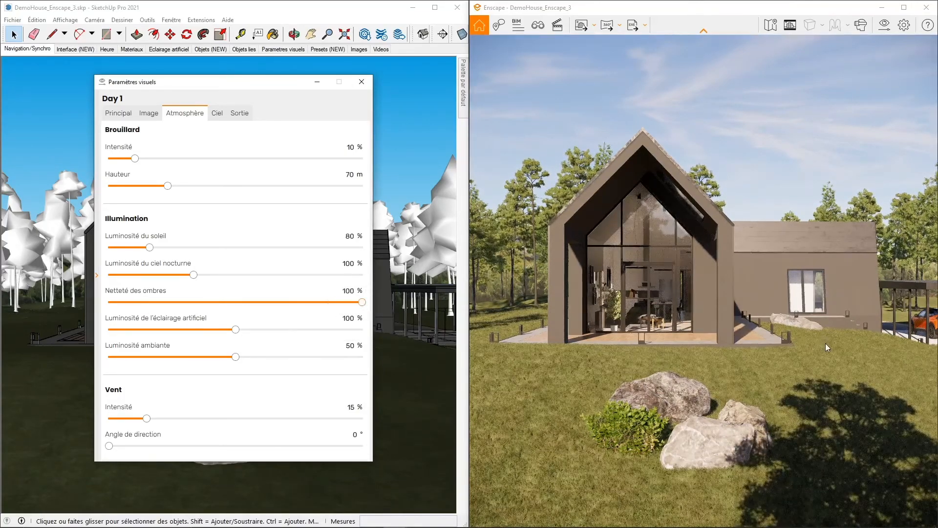
left_click(331, 291)
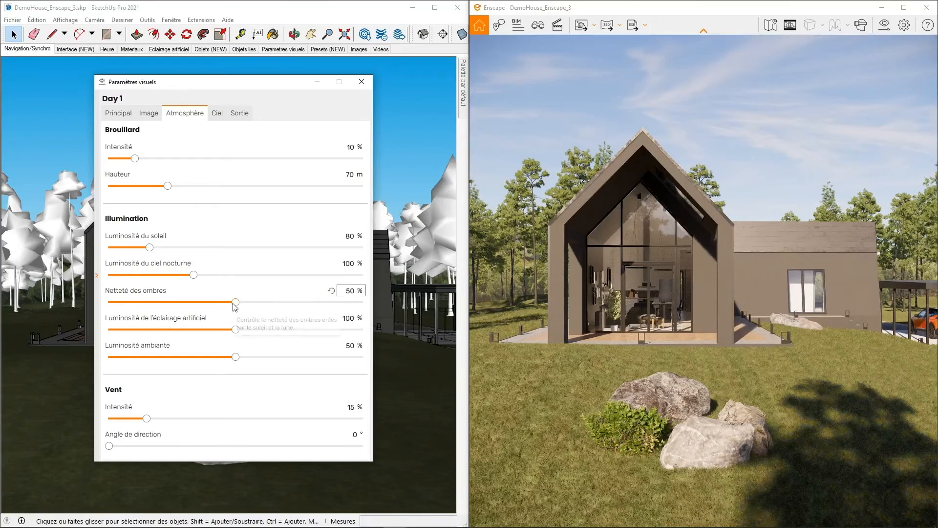
left_click_drag(236, 303, 373, 313)
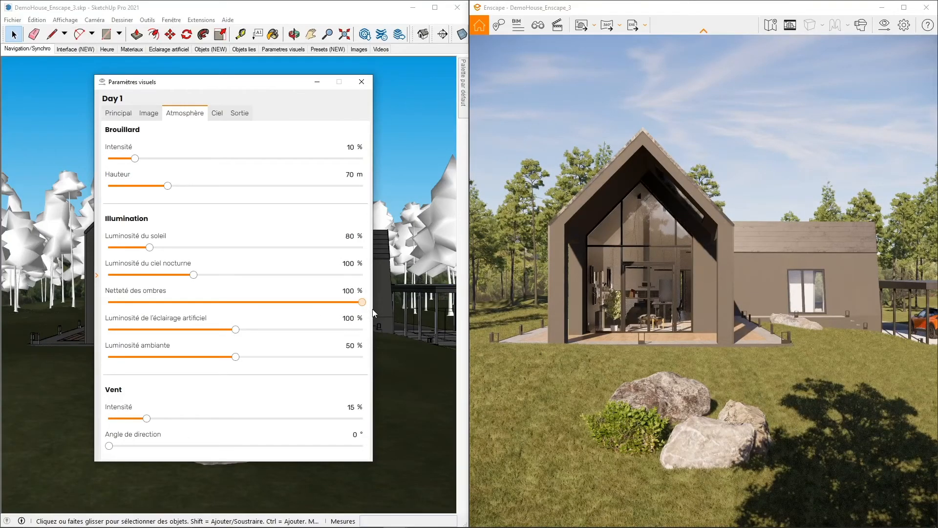
left_click_drag(374, 313, 236, 308)
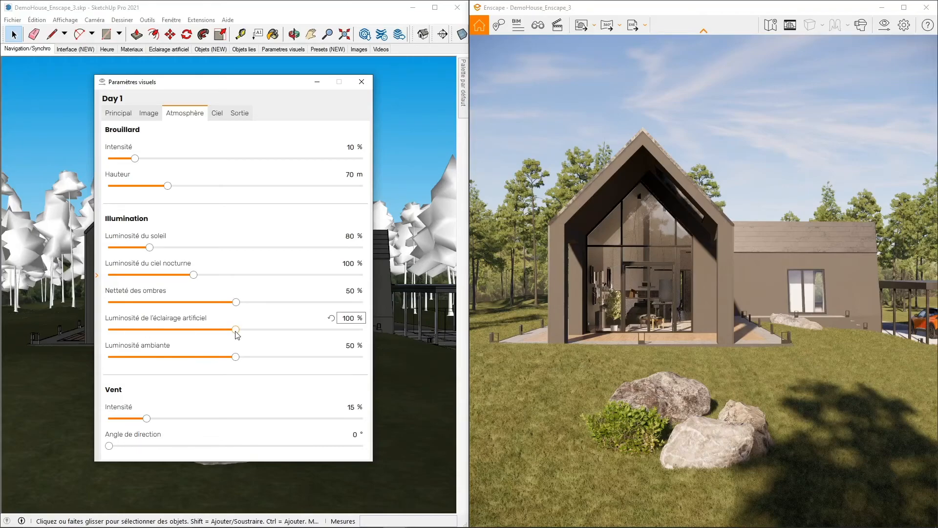
Set Luminosité de l'éclairage artificiel to 200% and walk the render up to the bollard lights along the terrace
left_click_drag(236, 334, 364, 335)
mouse_move(706, 358)
left_mouse_down()
mouse_move(772, 357)
mouse_move(717, 365)
left_mouse_up()
key("w")
key("a")
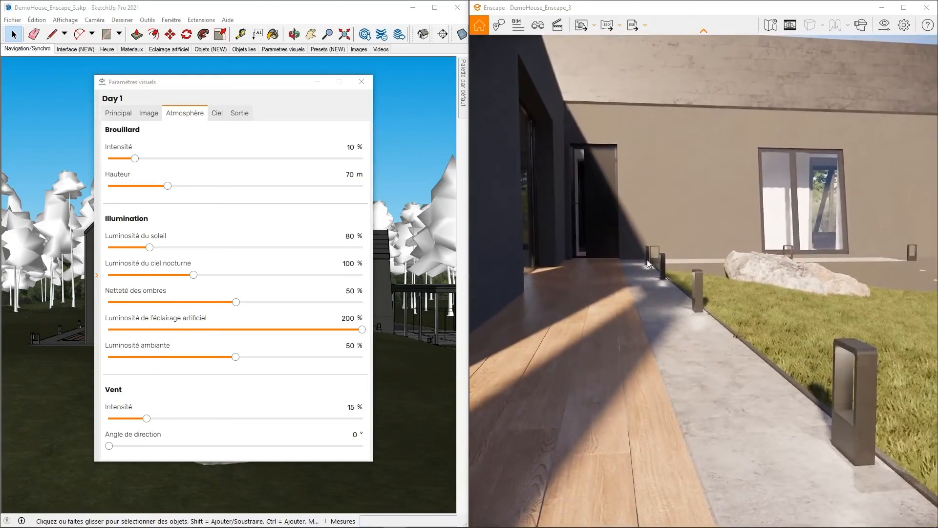
Reset Luminosité de l'éclairage artificiel to 100% and walk the render back out to the lawn facing the house
left_click(331, 318)
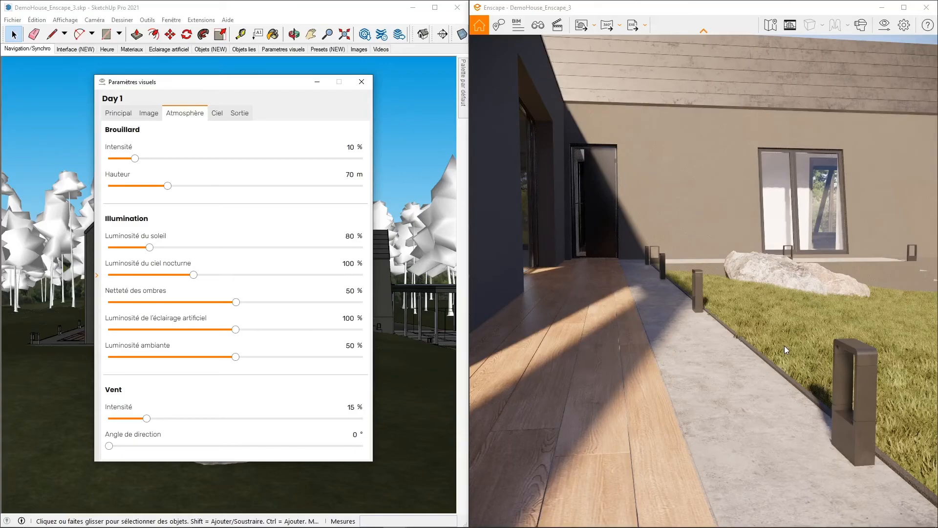
left_click_drag(236, 329, 282, 333)
left_click(330, 318)
left_click(574, 253)
key("s")
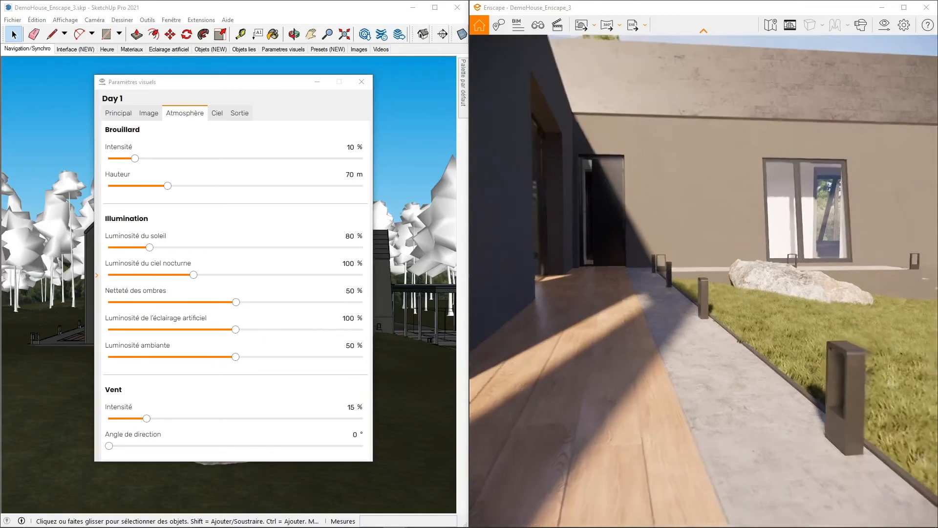
key("s")
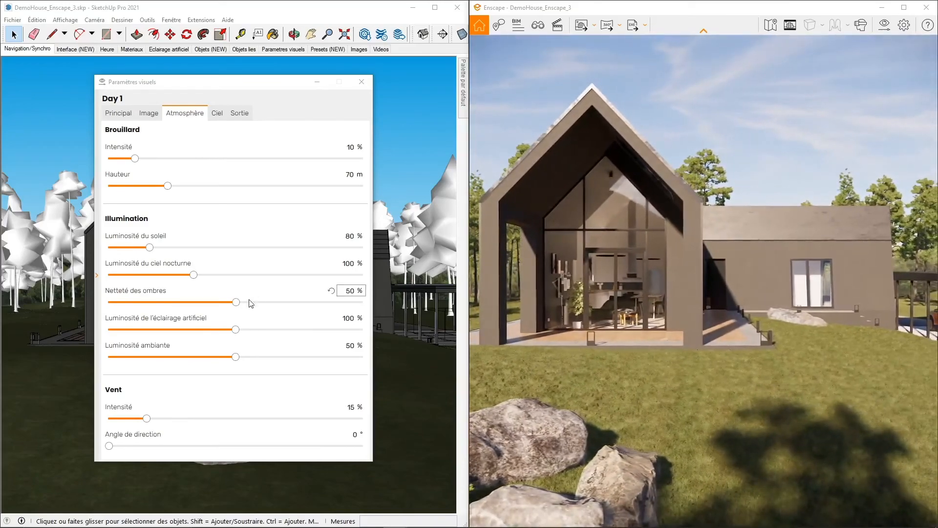
Try Luminosité ambiante at 0% and 100%, resetting it to 50%
left_click(239, 357)
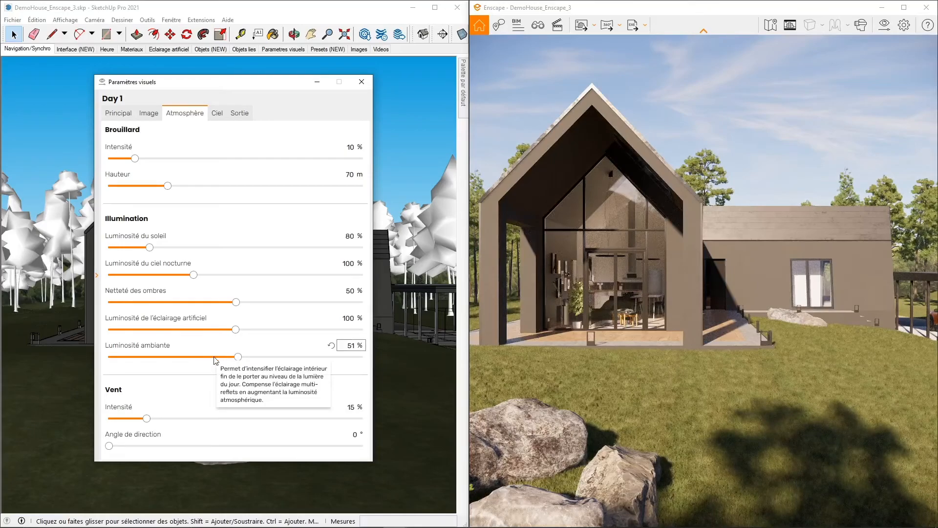
left_click_drag(238, 357, 109, 357)
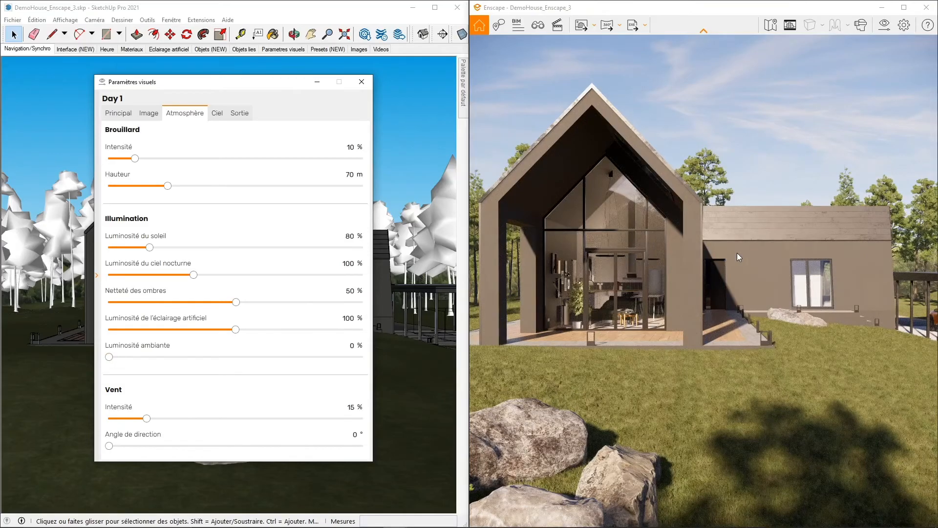
mouse_move(109, 357)
left_mouse_down()
mouse_move(366, 359)
mouse_move(84, 360)
mouse_move(266, 357)
mouse_move(98, 359)
left_mouse_up()
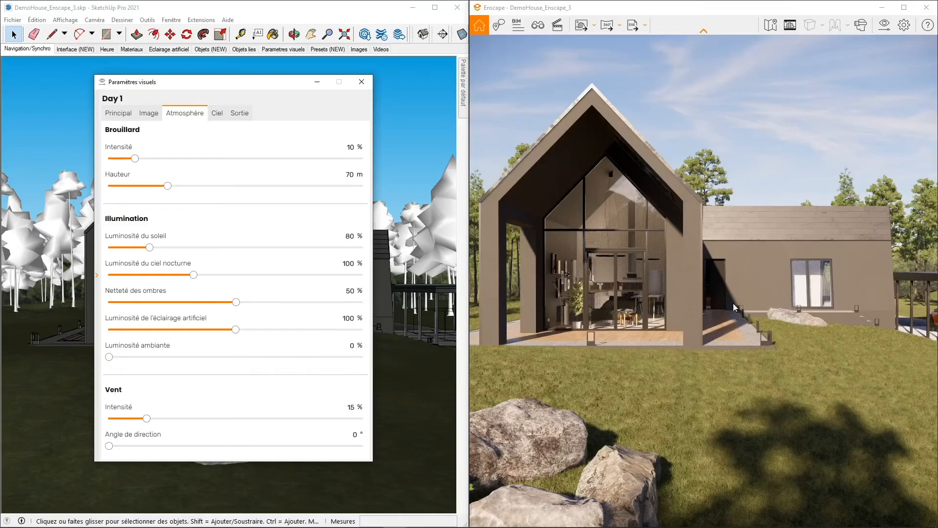
left_click_drag(108, 356, 372, 358)
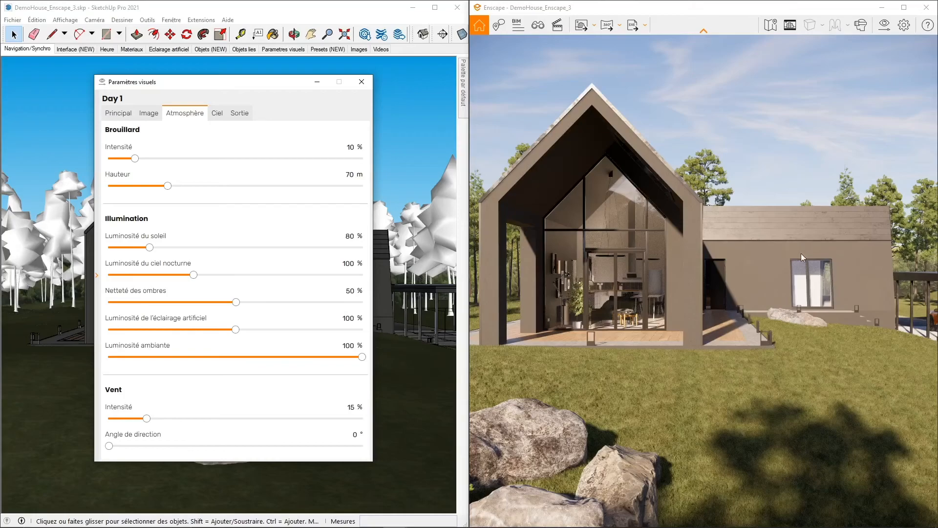
left_click(332, 346)
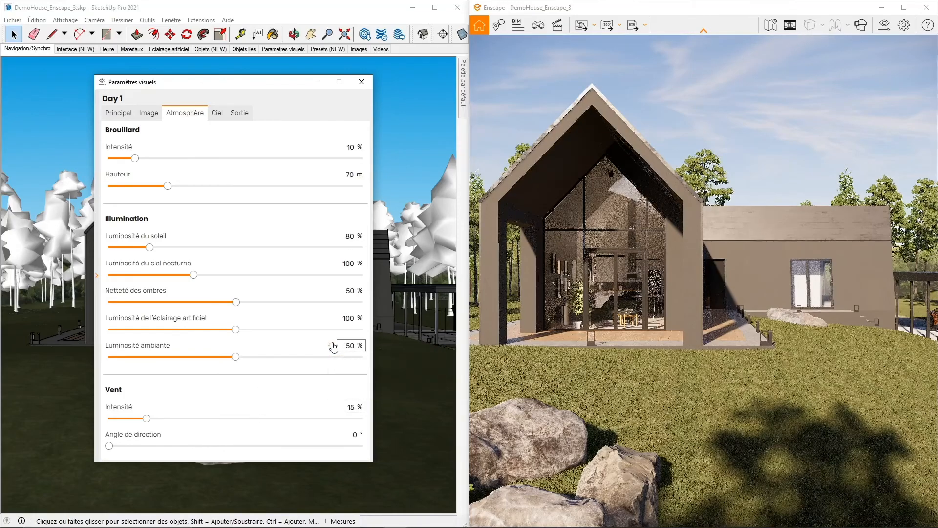
Try the Arrière-plan blanc option in the Ciel settings and turn it off again
left_click(216, 113)
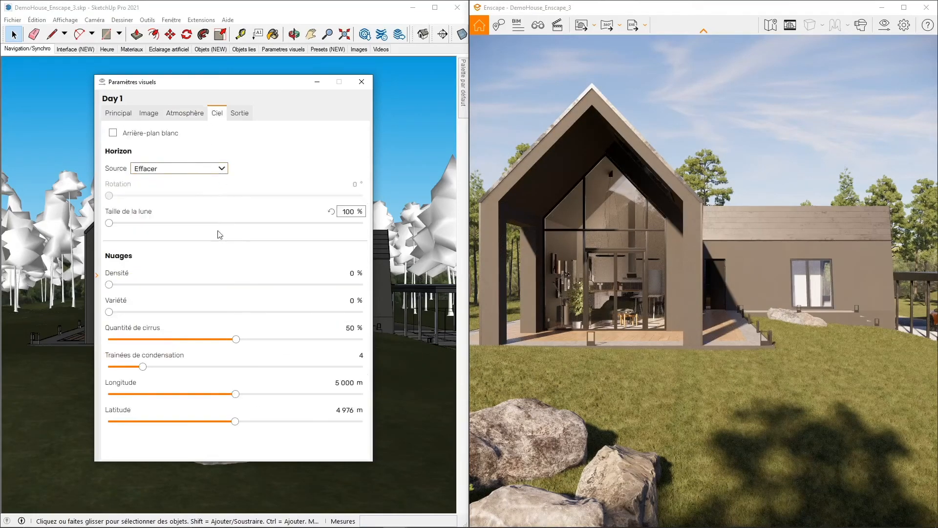
left_click_drag(263, 88, 195, 98)
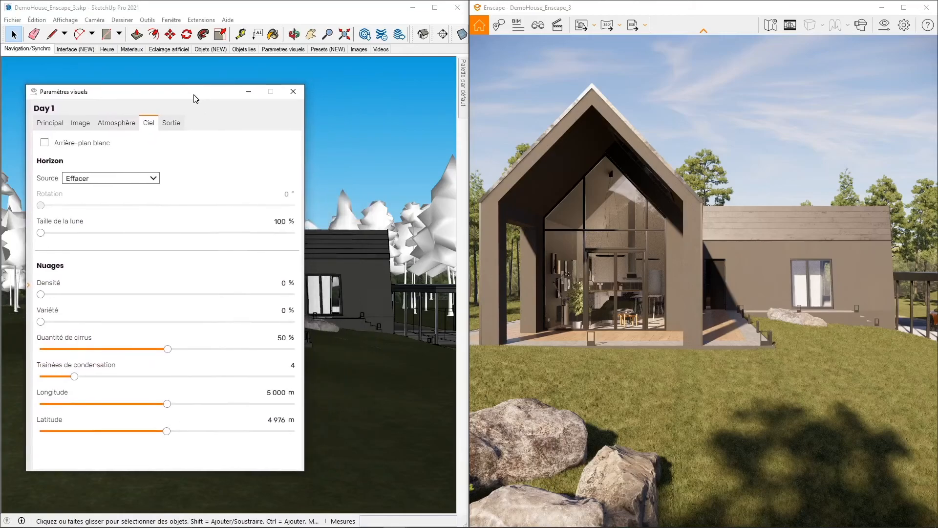
left_click(45, 143)
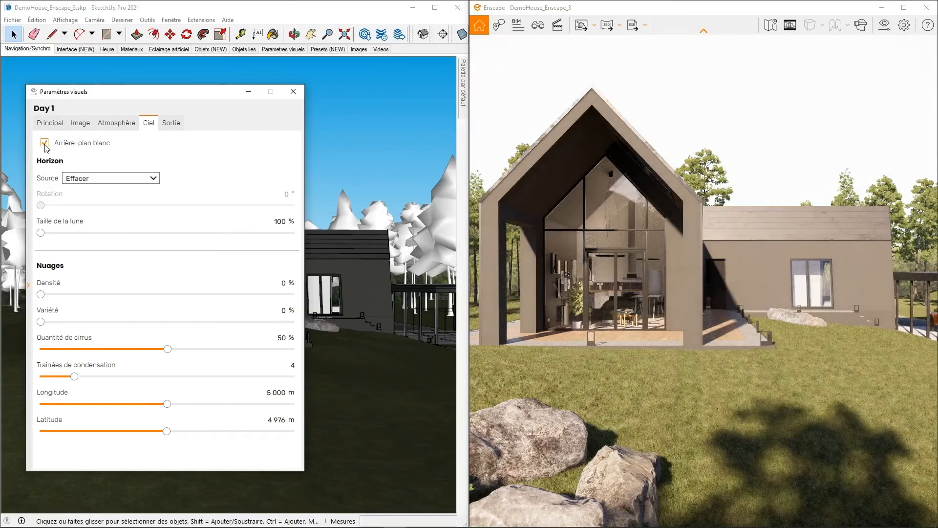
left_click(44, 143)
Frame more sky above the house and try the clouds with Densité at 69% and Variété at 0%
key("s")
left_click_drag(667, 279, 781, 247)
key("d")
key("s")
key("a")
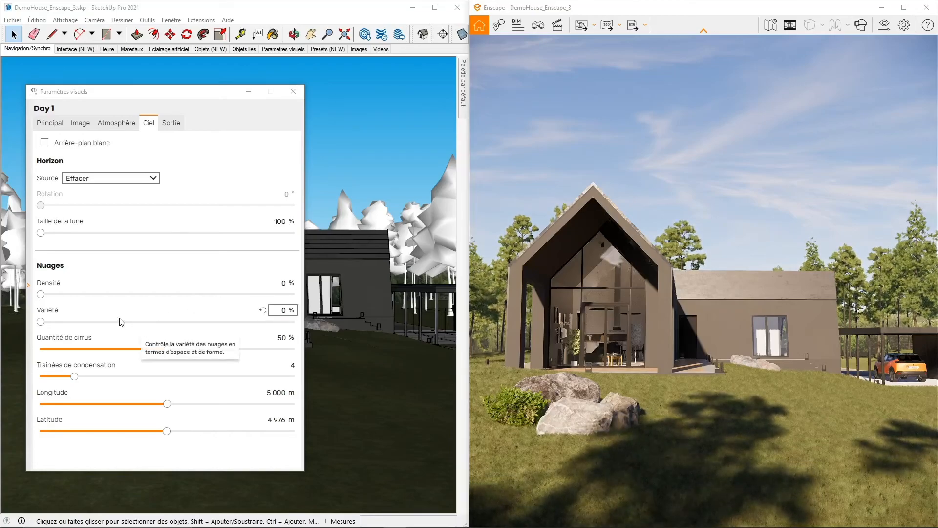
left_click_drag(41, 294, 217, 296)
left_click_drag(40, 321, 22, 318)
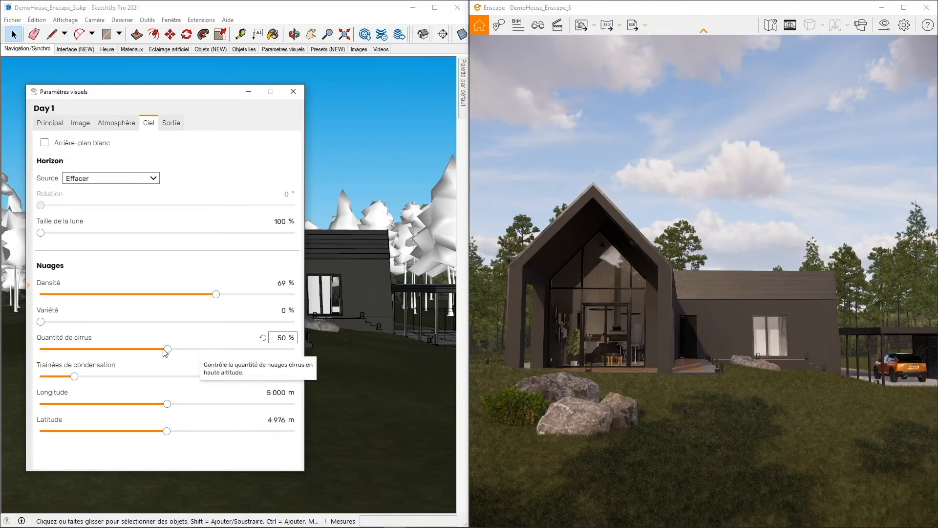
Return the cloud Densité to 0% and set Quantité de cirrus to 39% after trying 17% and 0%
left_click_drag(168, 352, 83, 349)
left_click_drag(216, 294, 40, 294)
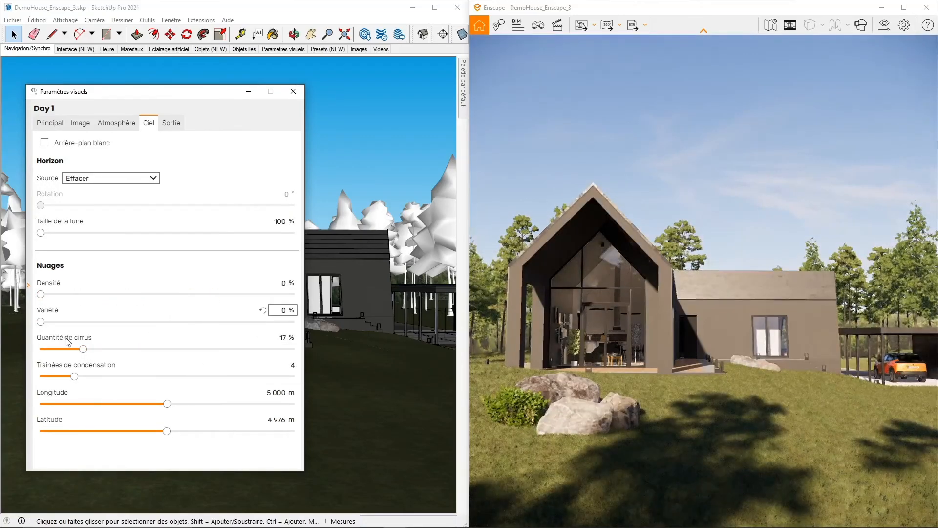
left_click_drag(83, 349, 31, 357)
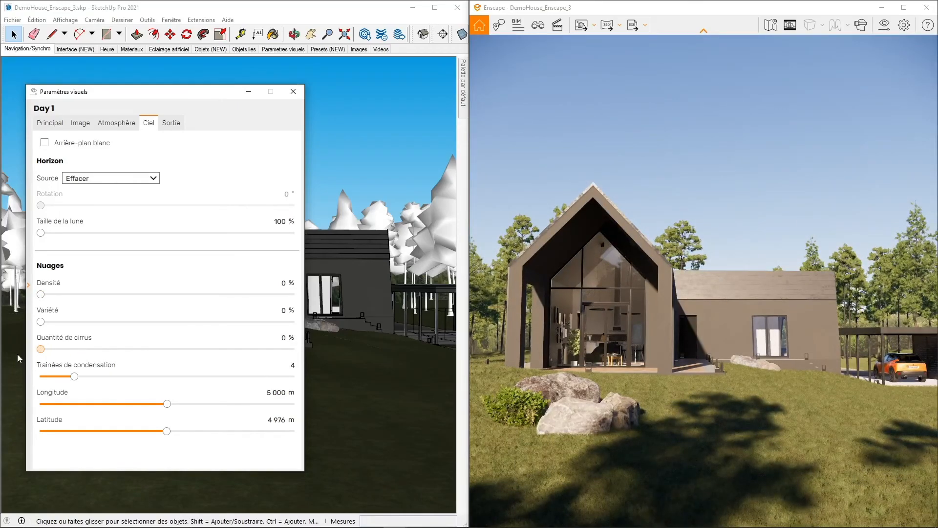
left_click_drag(40, 349, 141, 352)
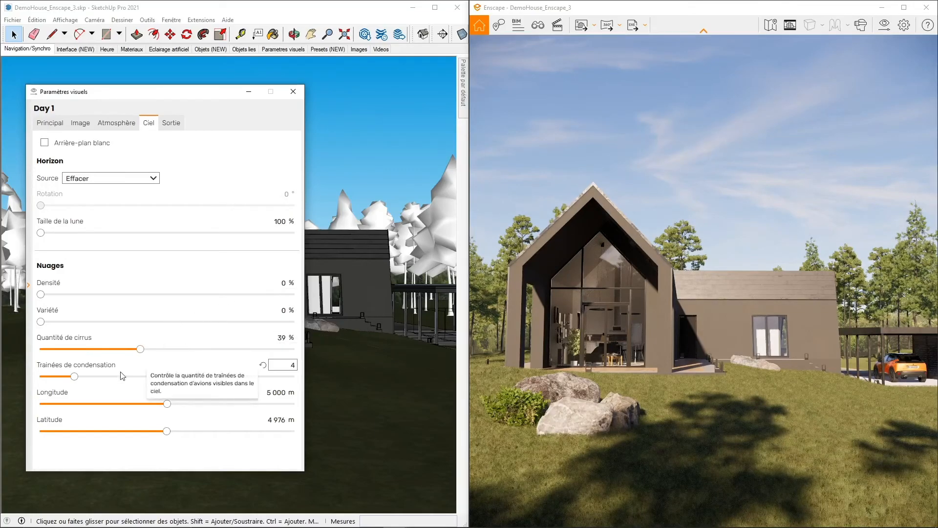
Try Trainées de condensation at 6 and 27 with the render aimed at the sky, resetting it to 4
left_click_drag(76, 377, 88, 378)
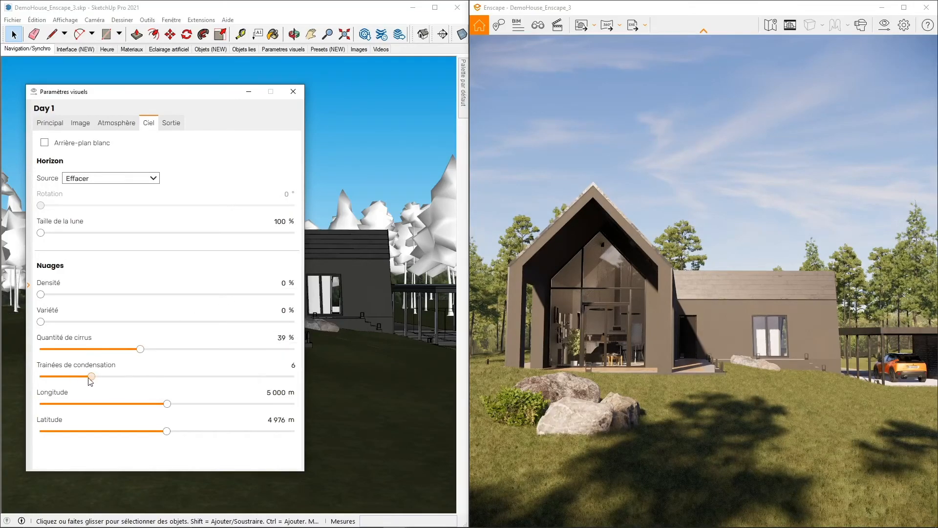
left_click_drag(760, 191, 802, 431)
left_click_drag(657, 143, 754, 115)
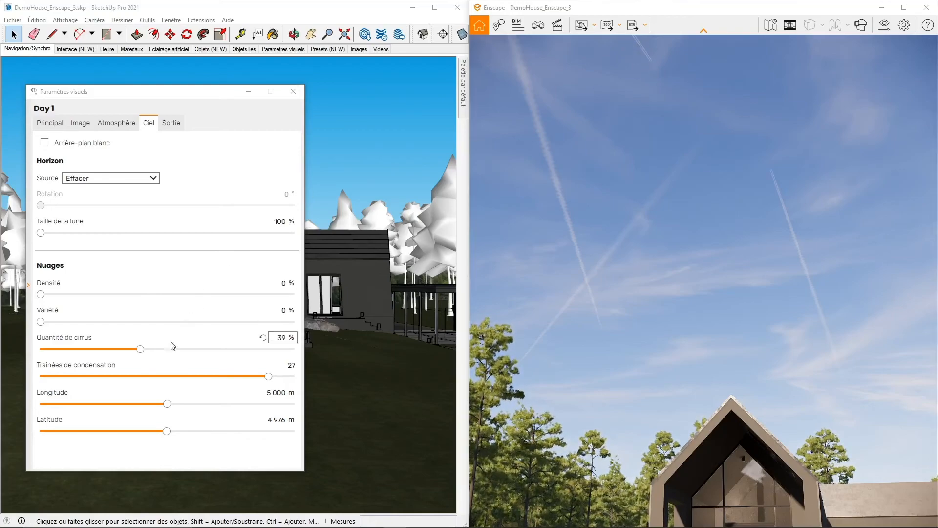
left_click_drag(268, 376, 74, 380)
left_click(261, 367)
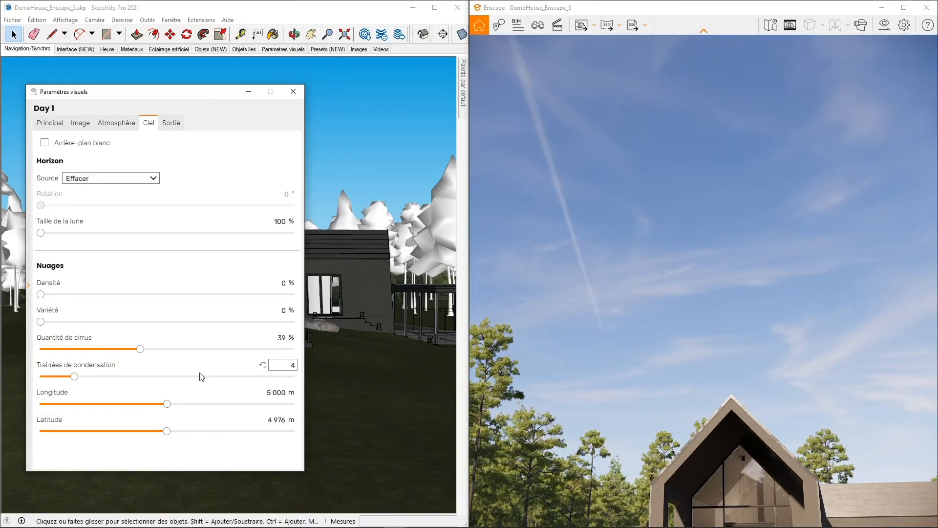
Try the clouds at Longitude 3 166 m and Latitude 5 536 m, resetting both to 5 000 m
left_click_drag(167, 403, 120, 403)
mouse_move(168, 431)
left_mouse_down()
mouse_move(272, 432)
mouse_move(63, 432)
mouse_move(181, 431)
left_mouse_up()
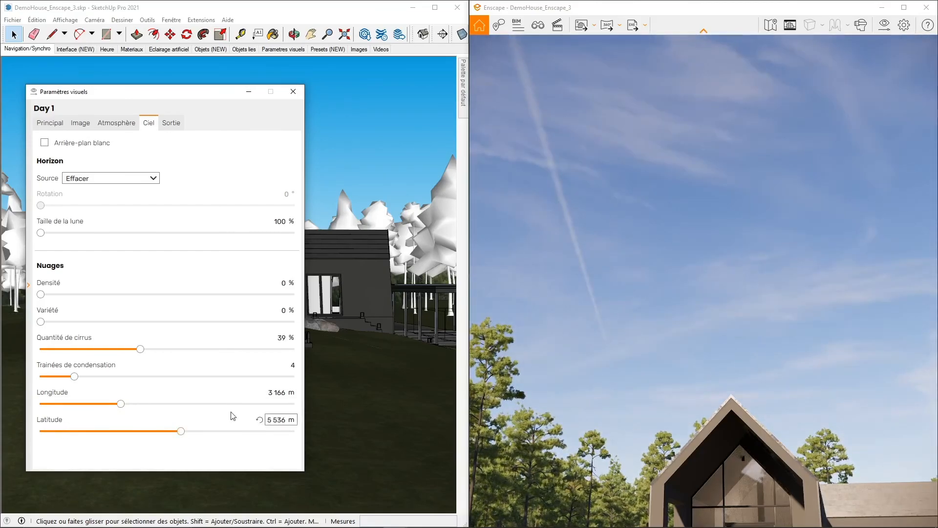
left_click(261, 393)
left_click(258, 421)
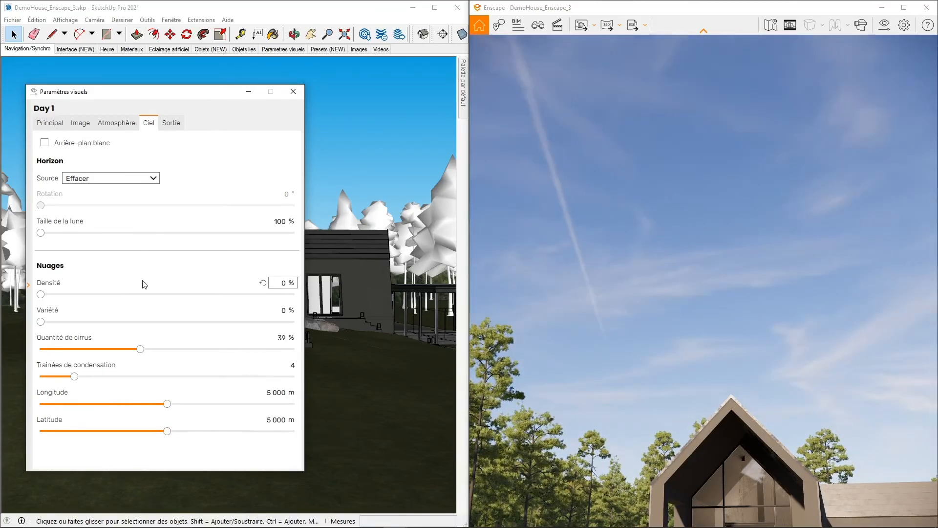
Try Désert as the Horizon source and raise the render's viewpoint above the trees to see the backdrop
left_click_drag(793, 274, 855, 391)
right_click_drag(635, 312, 666, 337)
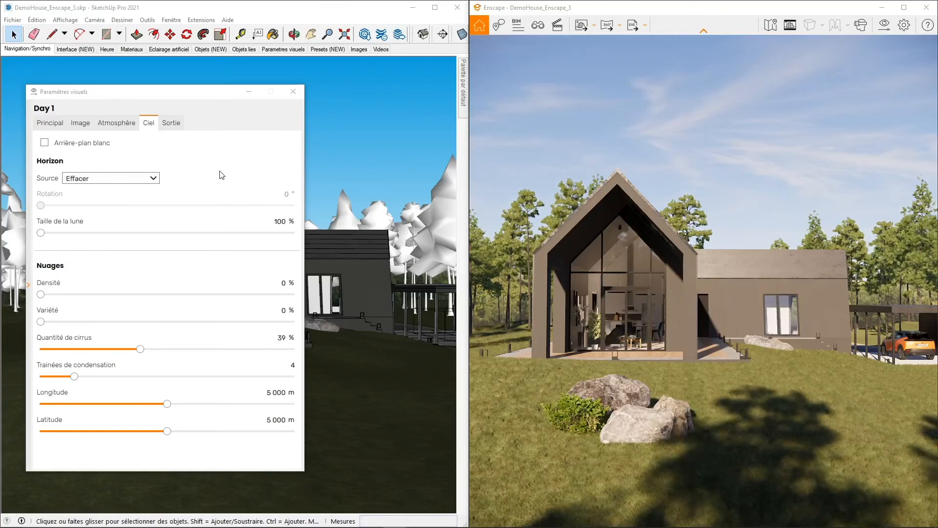
left_click(148, 179)
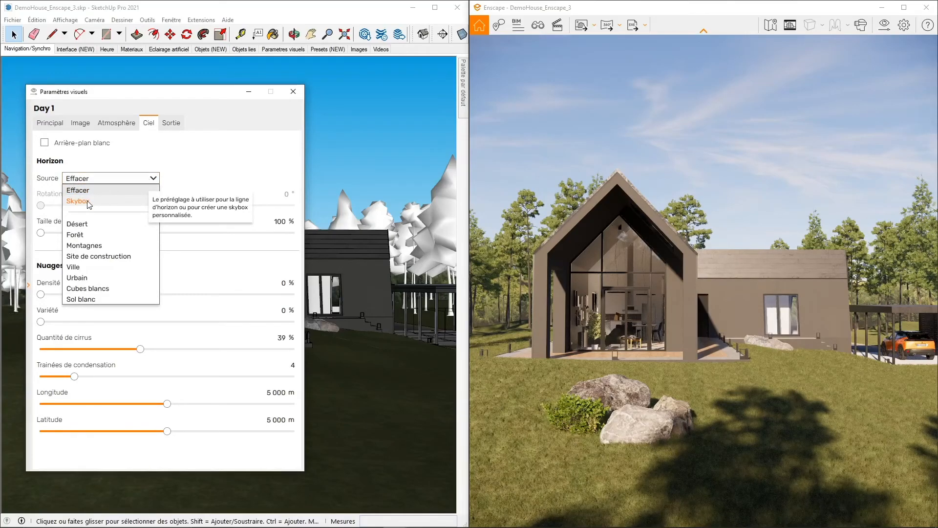
left_click(77, 224)
left_click(646, 286)
key("e")
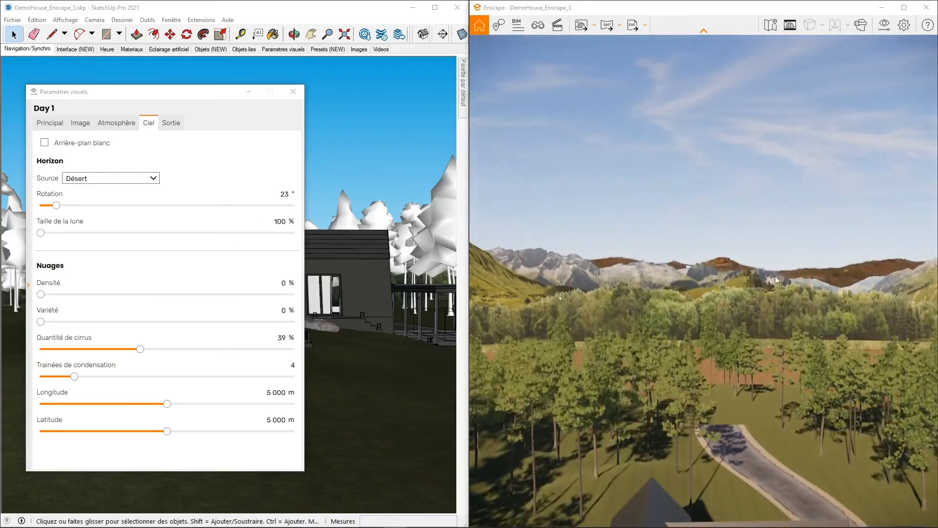
key("e")
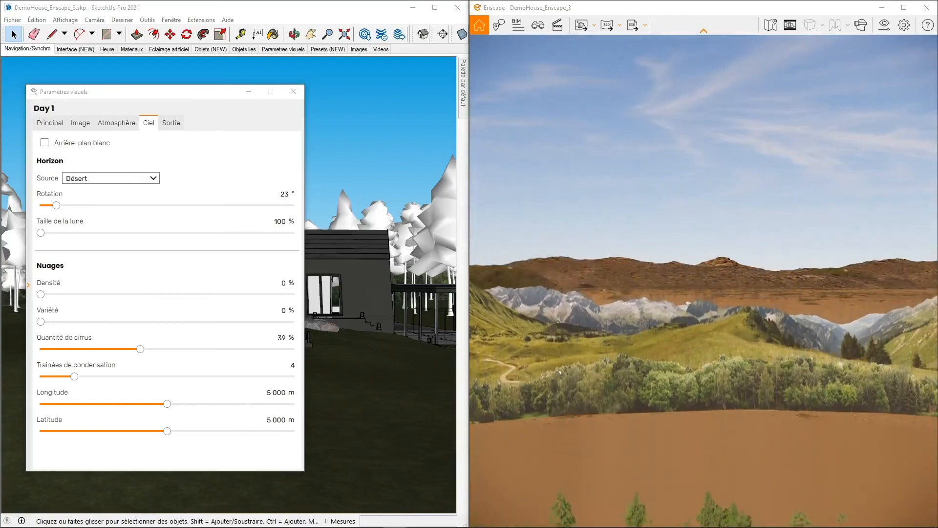
key("e")
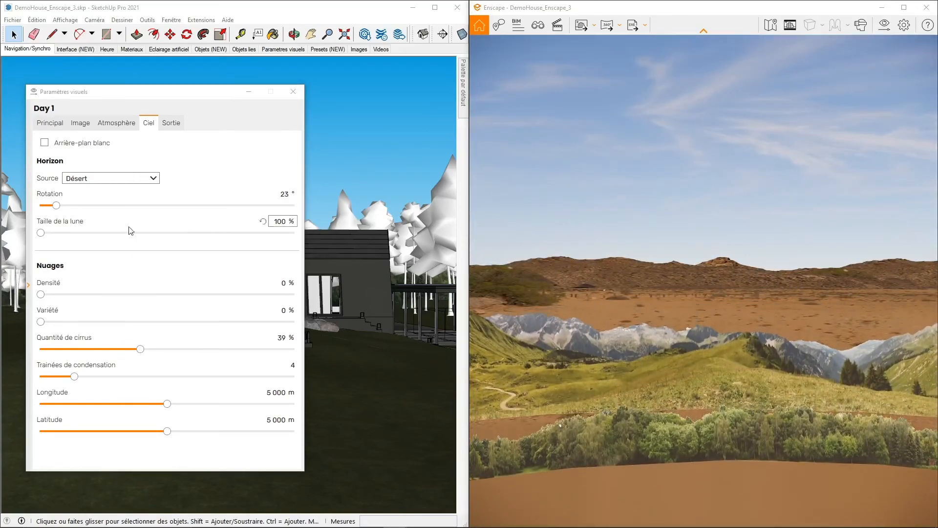
Try the Forêt, Montagnes, Site de construction and Désert horizons, returning the Horizon source to Effacer
left_click(135, 179)
left_click(101, 231)
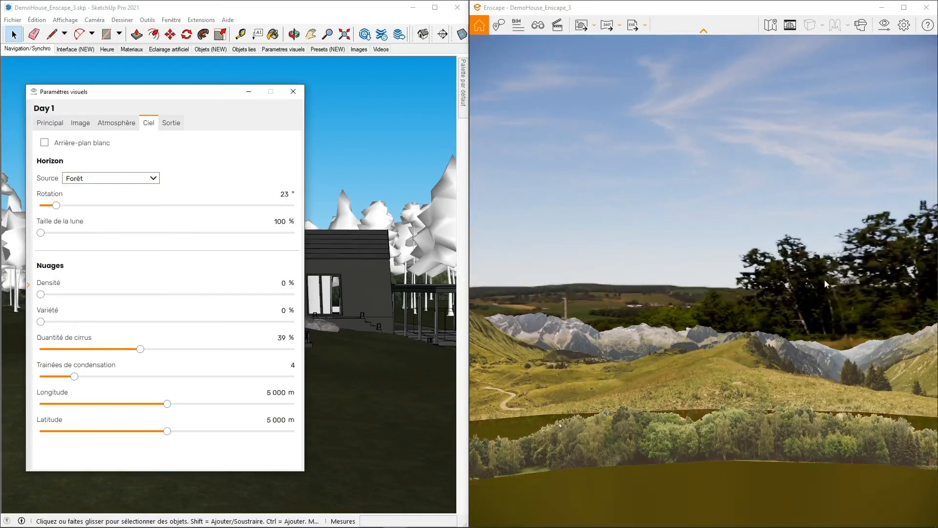
left_click(107, 179)
left_click(104, 245)
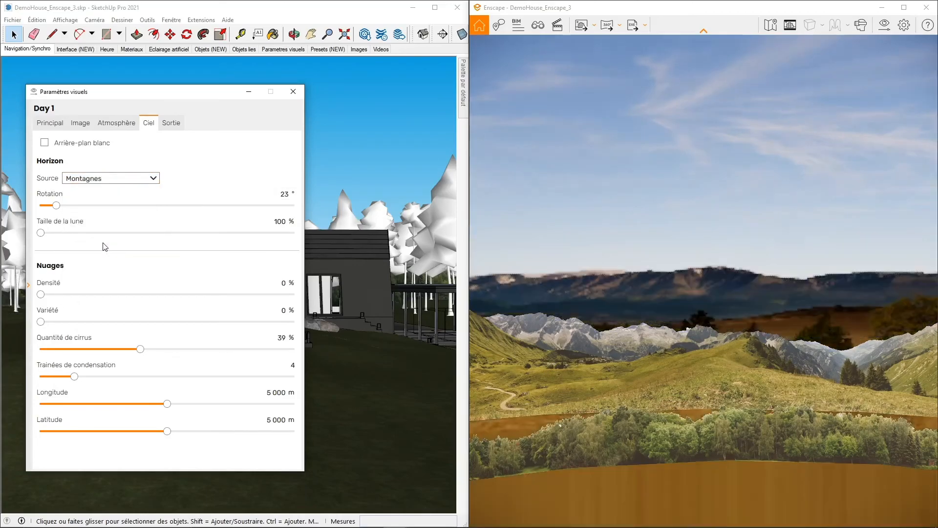
left_click(104, 177)
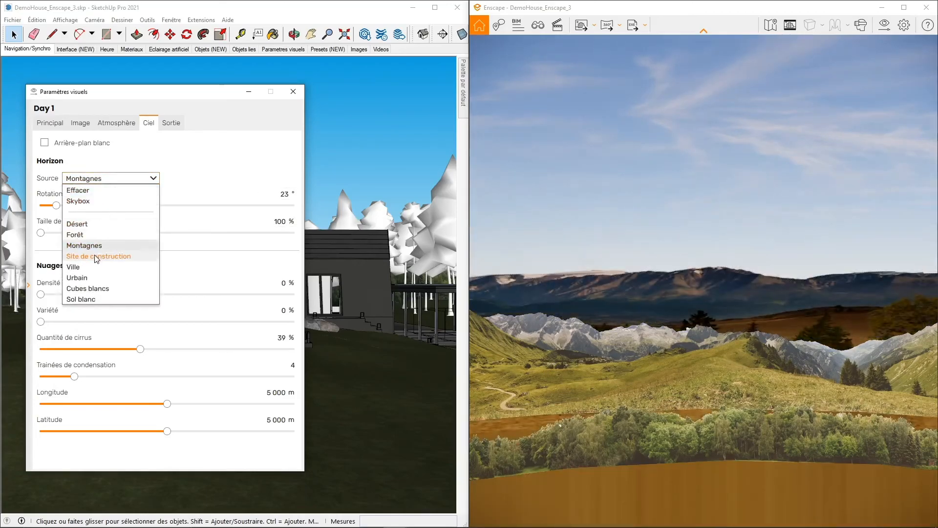
left_click(97, 257)
left_click(98, 178)
left_click(91, 224)
left_click(104, 179)
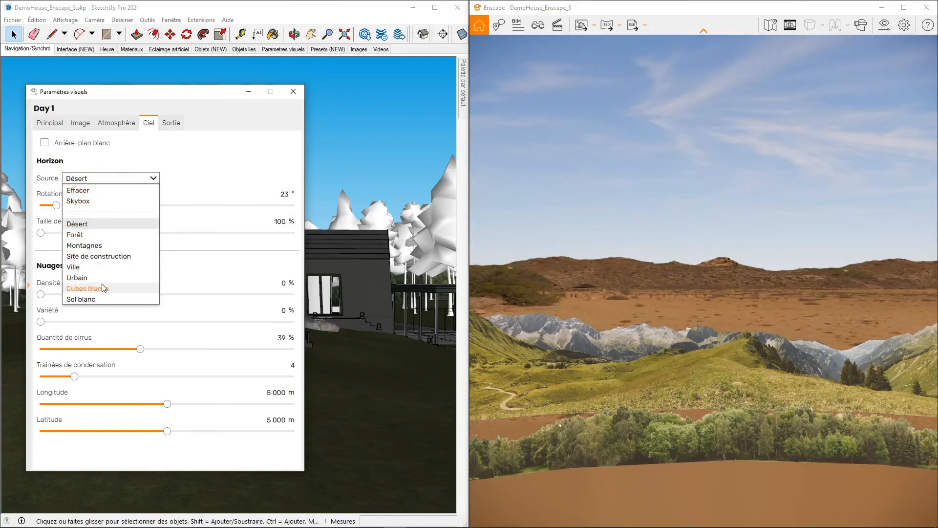
left_click(137, 189)
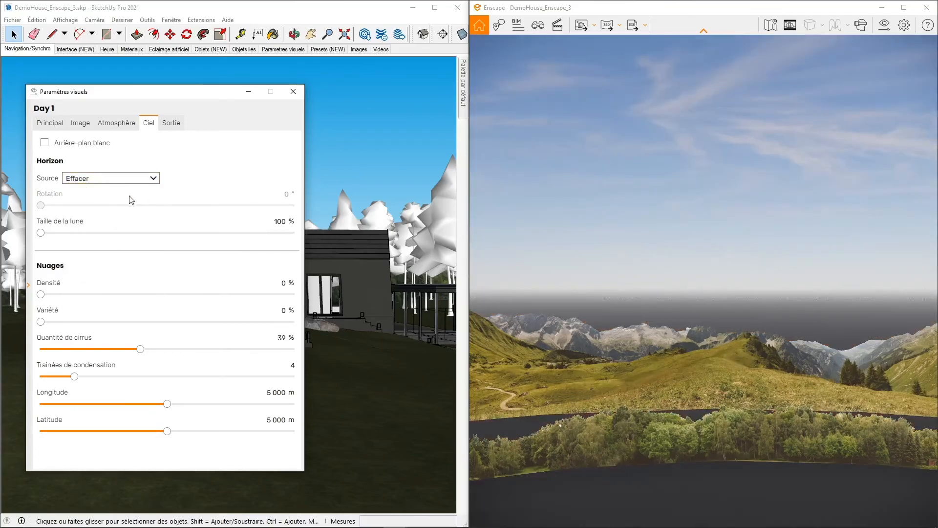
Bring the render back to the front of the house and set the Horizon source to Skybox
left_click(149, 179)
left_click(698, 365)
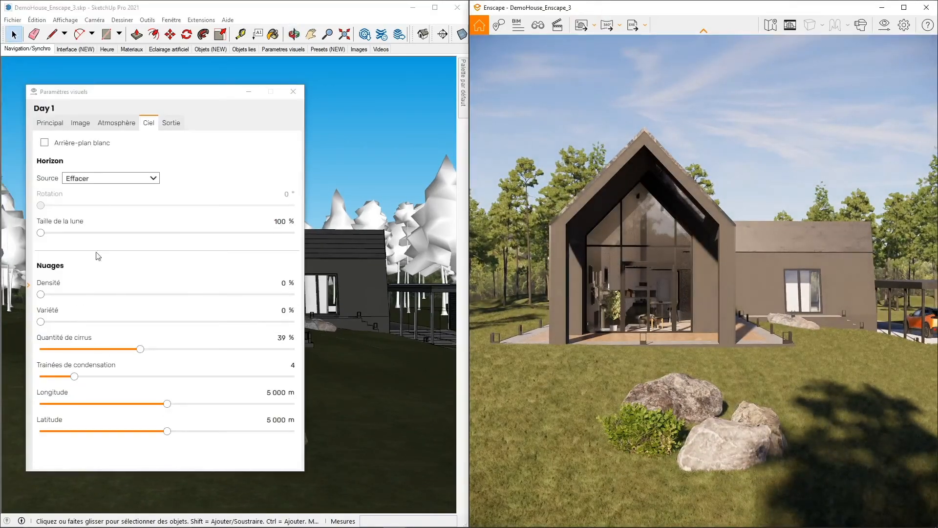
left_click(97, 179)
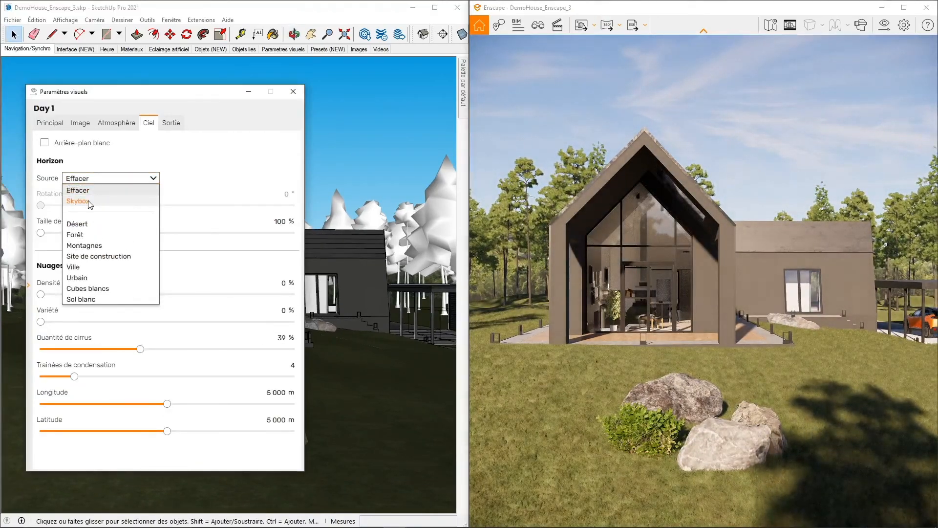
left_click(78, 200)
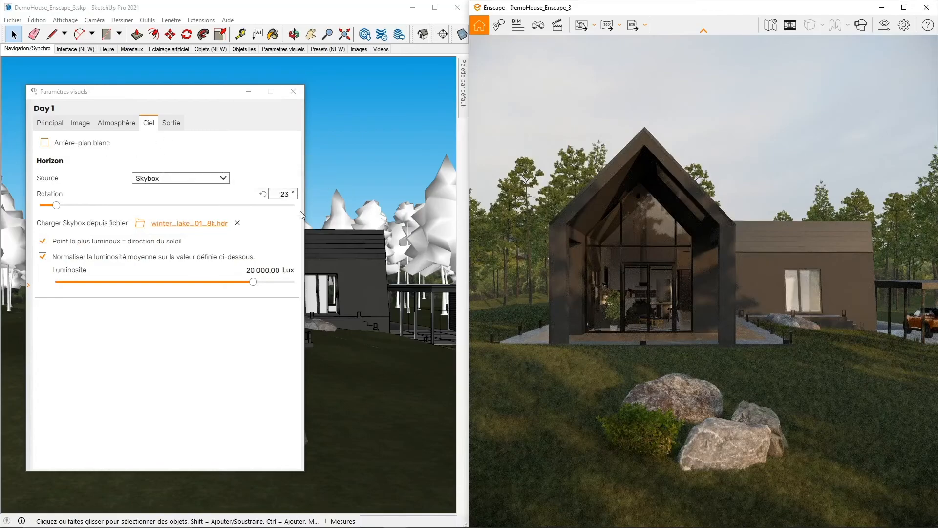
Switch to the browser and look through the skybox images in the All HDRIs gallery on hdrihaven.com
left_click(372, 518)
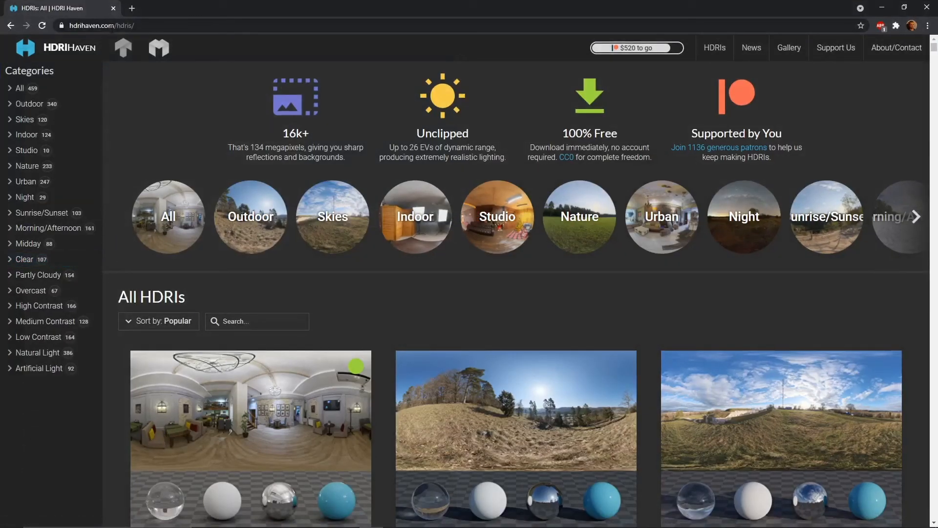
left_click_drag(115, 26, 66, 25)
left_click(184, 30)
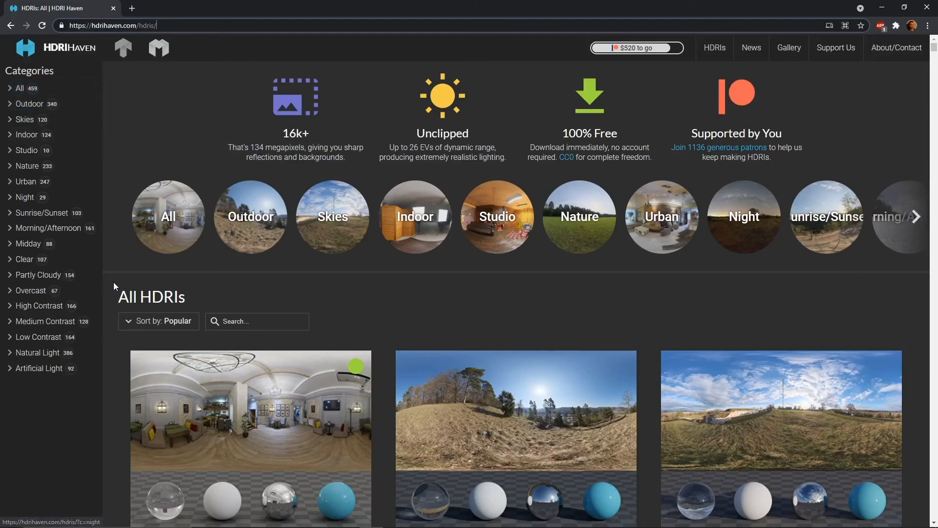
scroll(110, 281, "down", 5)
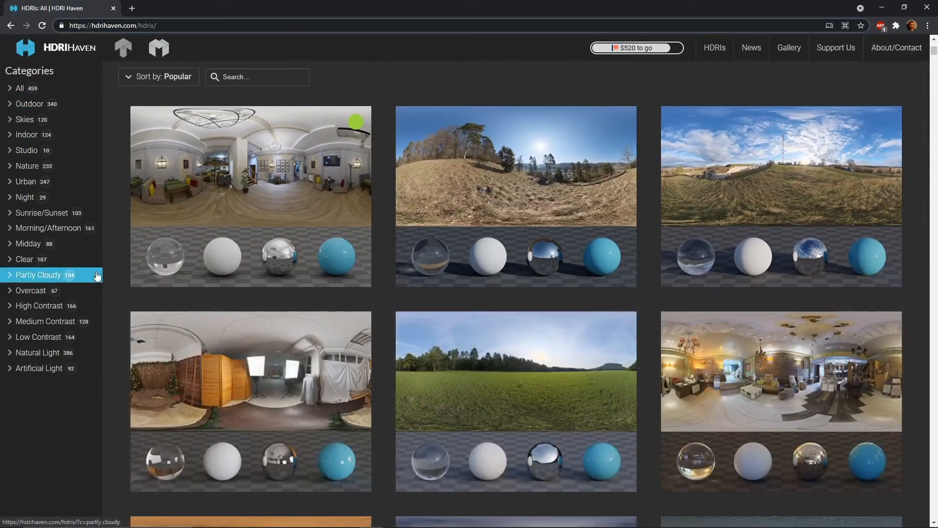
scroll(119, 247, "down", 4)
scroll(119, 248, "down", 6)
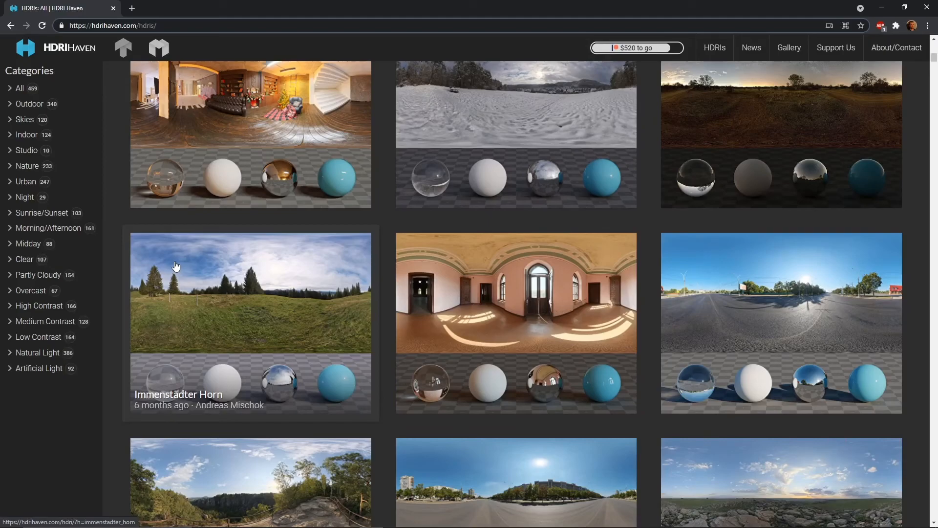
scroll(176, 267, "down", 6)
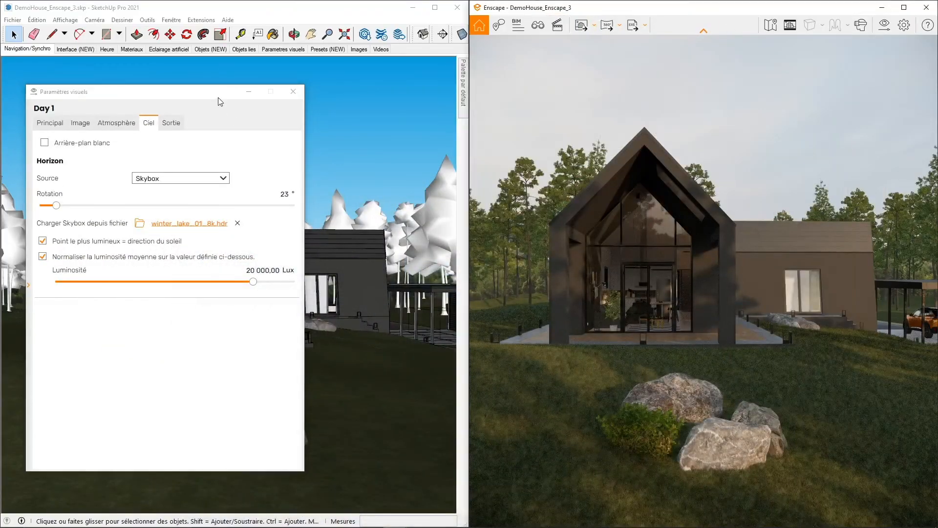
Look around the Enscape render above the trees to examine the brightest point of the winter_lake_01_8k.hdr skybox
left_click_drag(219, 101, 209, 96)
left_click(573, 258)
key("e")
key("e")
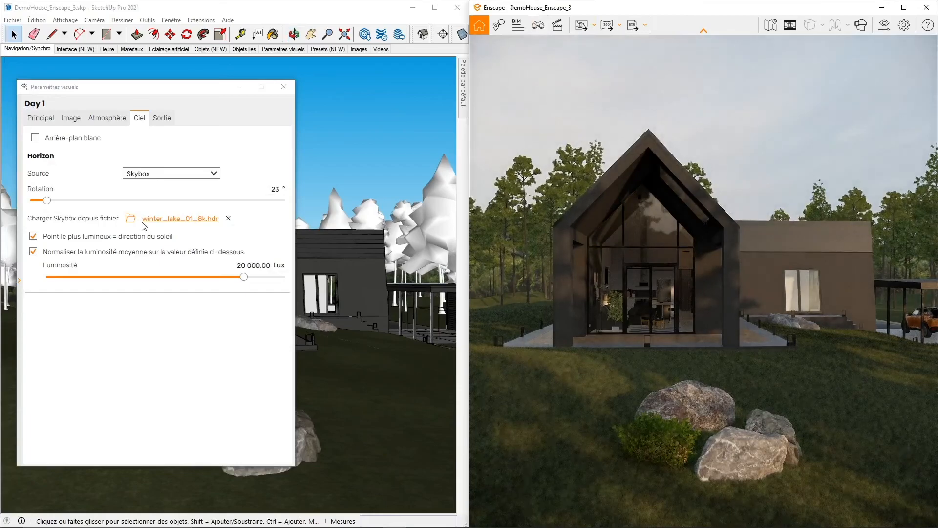
mouse_move(56, 240)
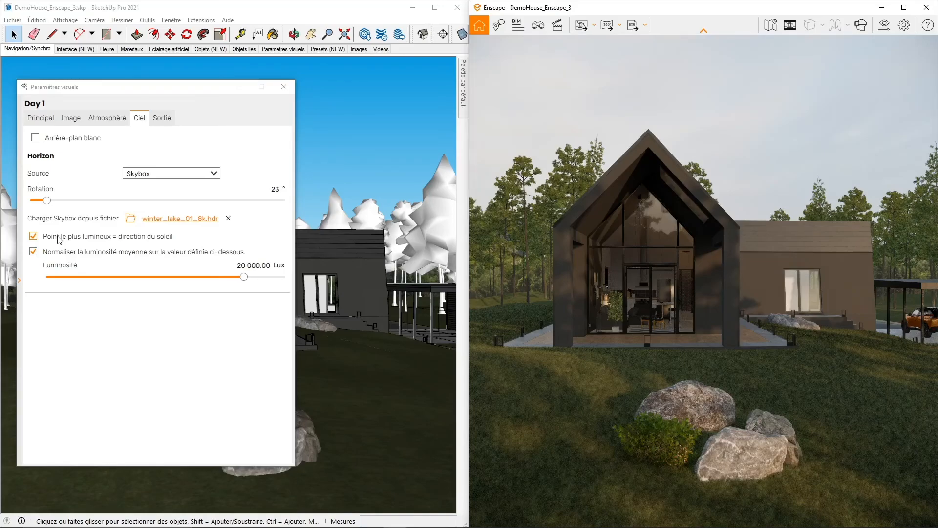
key("e")
left_click_drag(673, 309, 859, 274)
left_click_drag(786, 460, 772, 317)
left_click_drag(662, 350, 742, 328)
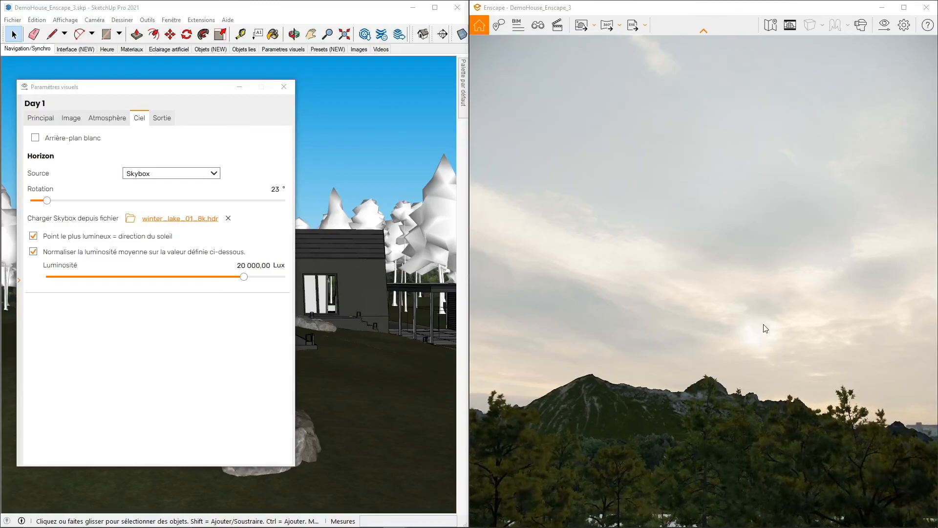
left_click_drag(764, 326, 754, 324)
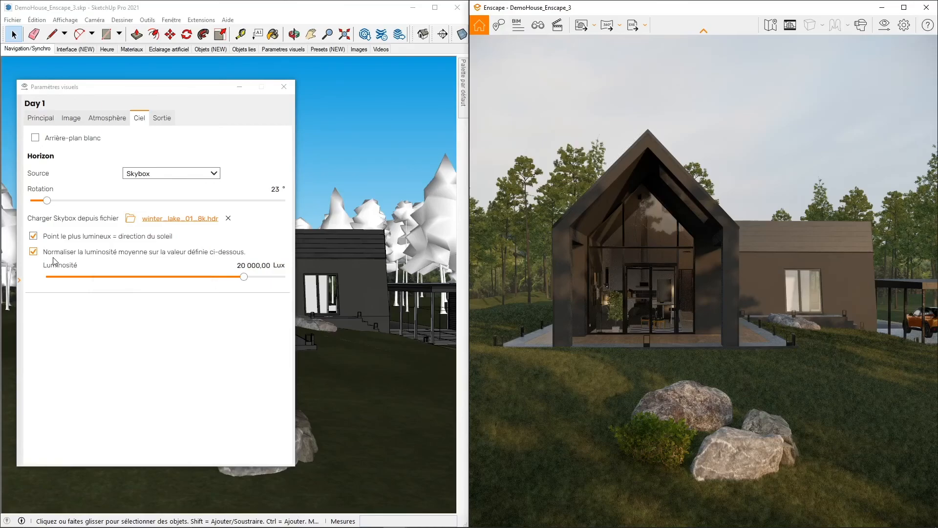
Compare the skybox with brightness normalisation off and on, and try Luminosité values of 344,34, 2 000 and 7 590,45 Lux
left_click(33, 252)
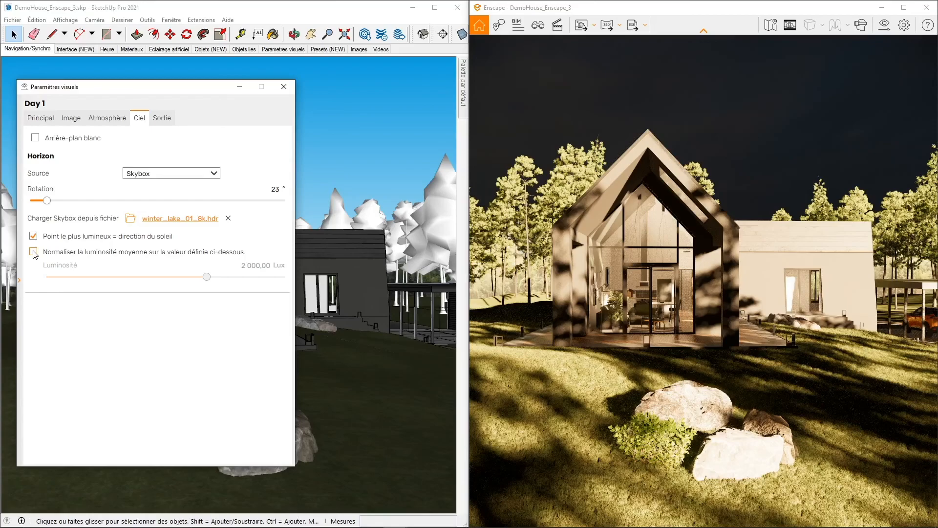
left_click(34, 252)
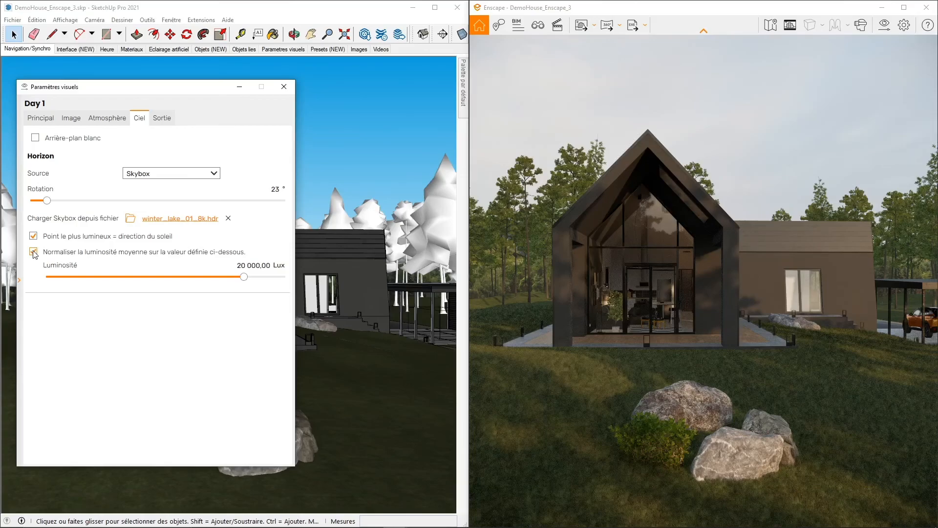
left_click_drag(246, 278, 180, 278)
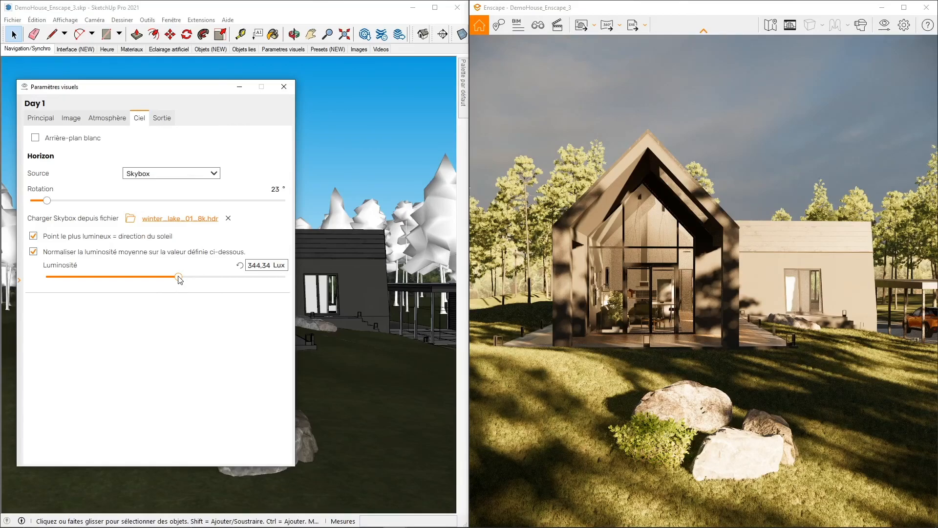
left_click(235, 265)
type("2000")
key("Return")
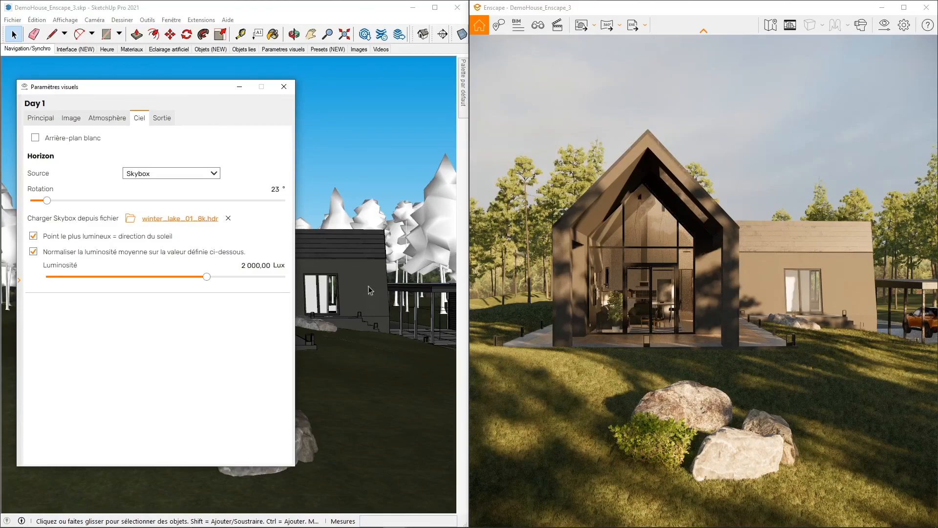
left_click_drag(210, 277, 230, 278)
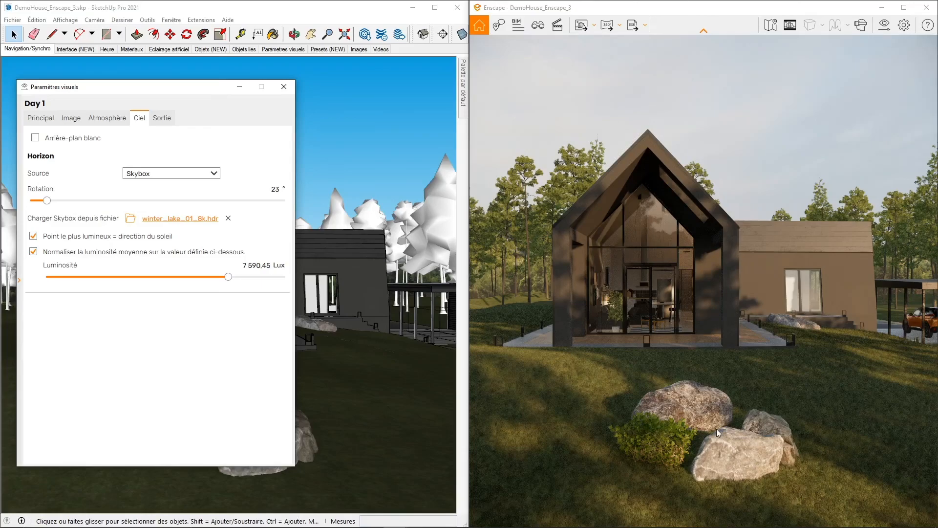
Load sunflowers_8k.hdr from the HDRI Haven folder in Documents > HDRI as the skybox
left_click(131, 219)
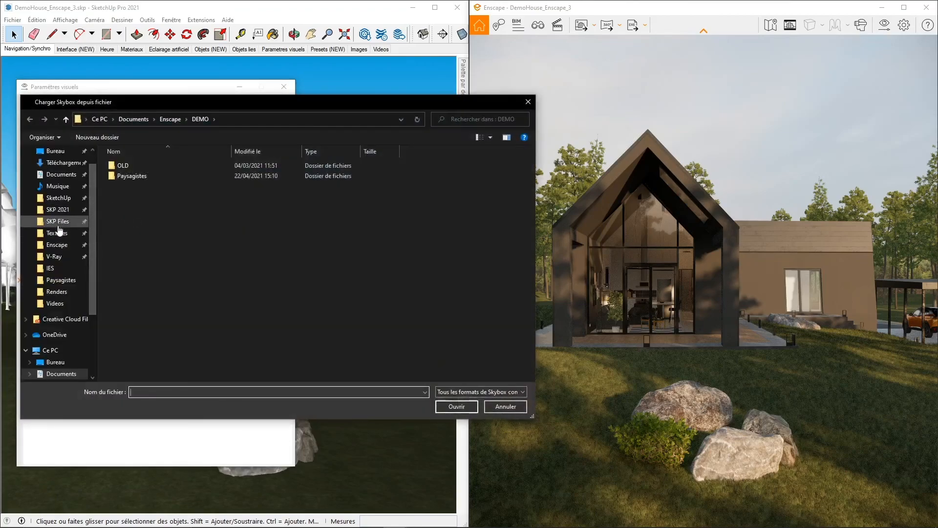
left_click(57, 175)
double_click(341, 280)
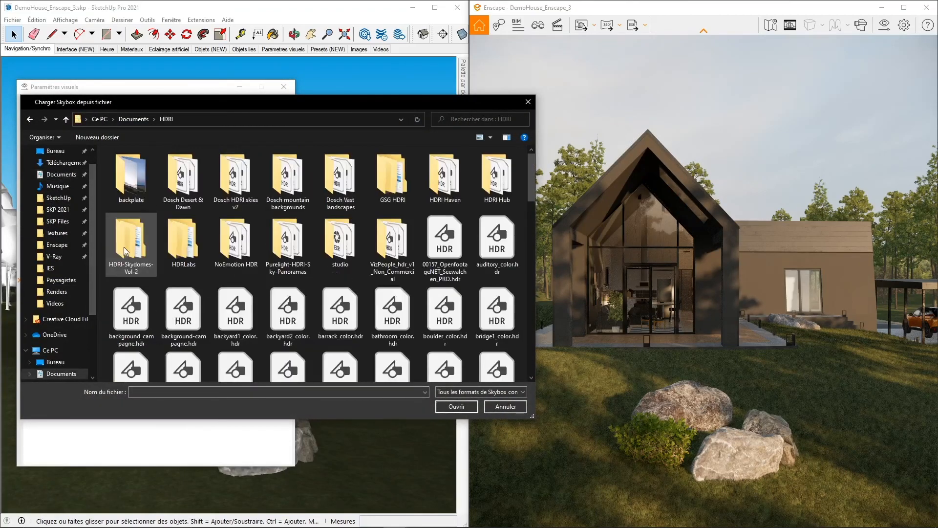
double_click(444, 177)
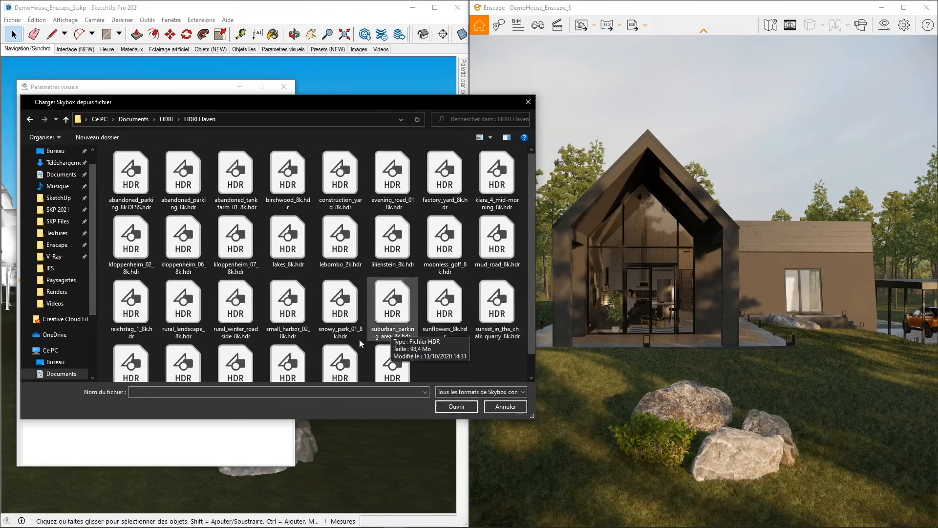
scroll(469, 345, "down", 1)
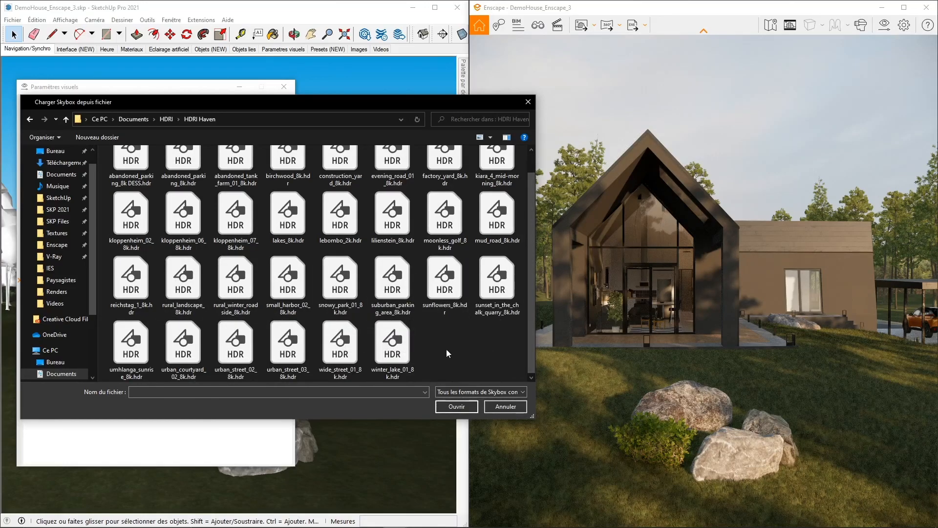
left_click(444, 284)
left_click(449, 407)
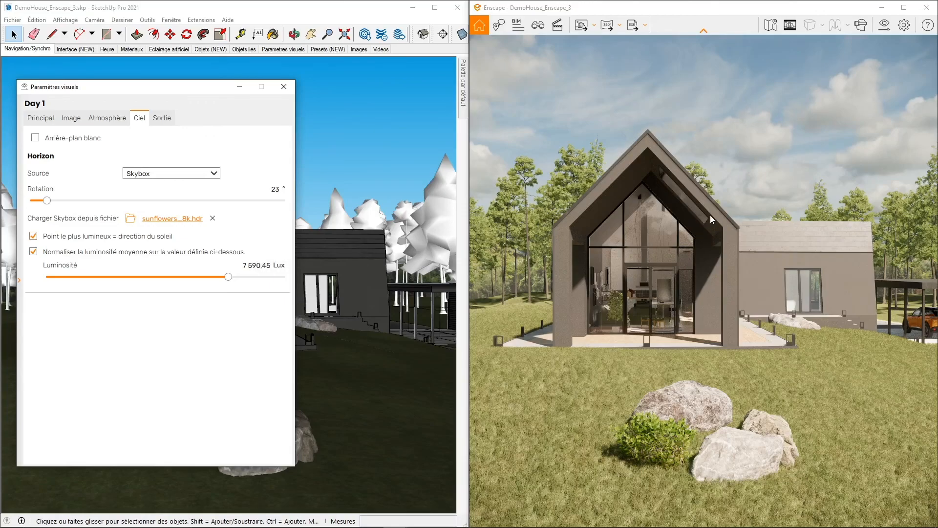
Move around the front of the house in the render to examine the sunflowers skybox's sky and lighting
left_click_drag(751, 257, 918, 230)
key("w")
key("d")
key("q")
key("e")
key("e")
key("a")
key("w")
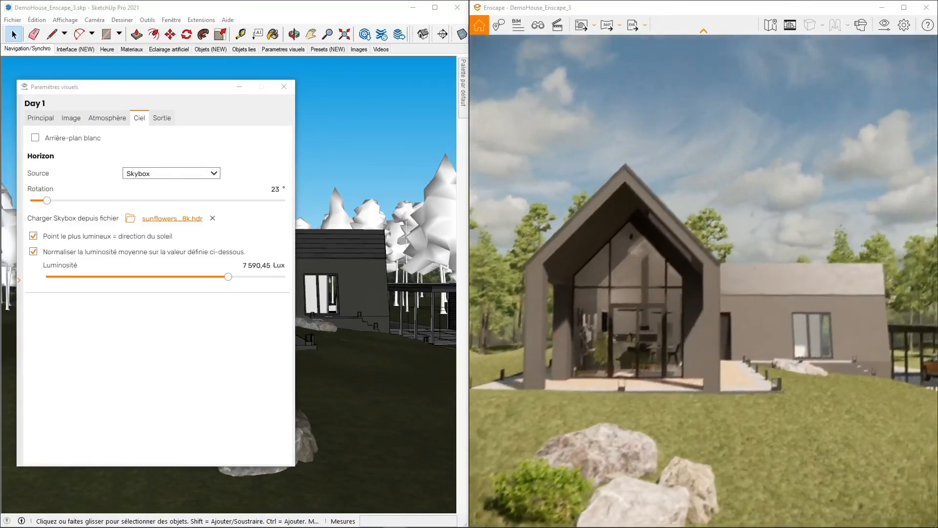
left_click_drag(811, 78, 795, 122)
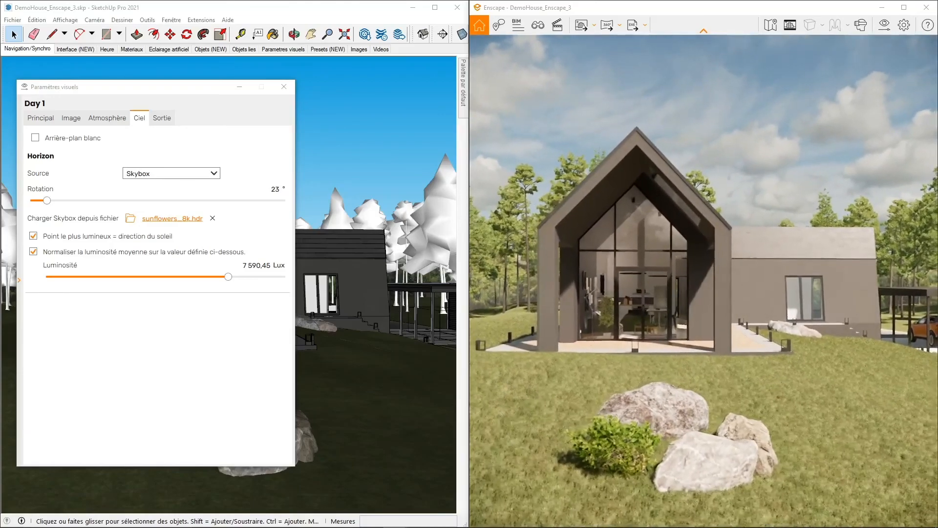
Toggle the skybox brightness normalisation off and back on, and try a Luminosité of 20 023,09 Lux
left_click(32, 252)
left_click(33, 252)
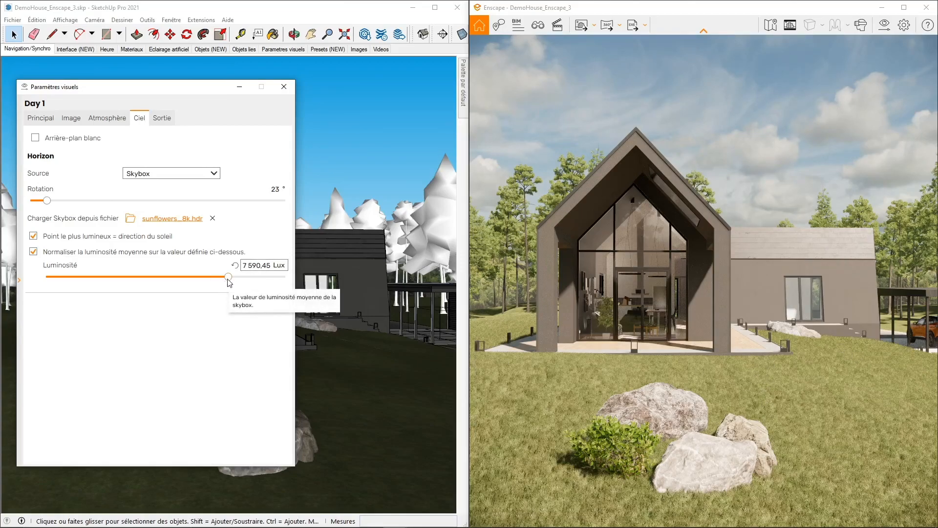
left_click_drag(228, 280, 245, 279)
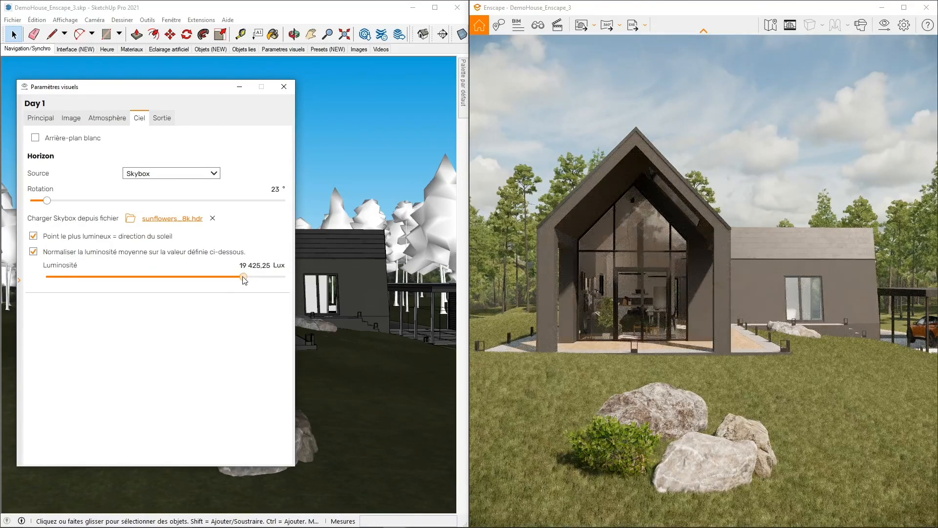
left_click_drag(244, 280, 245, 279)
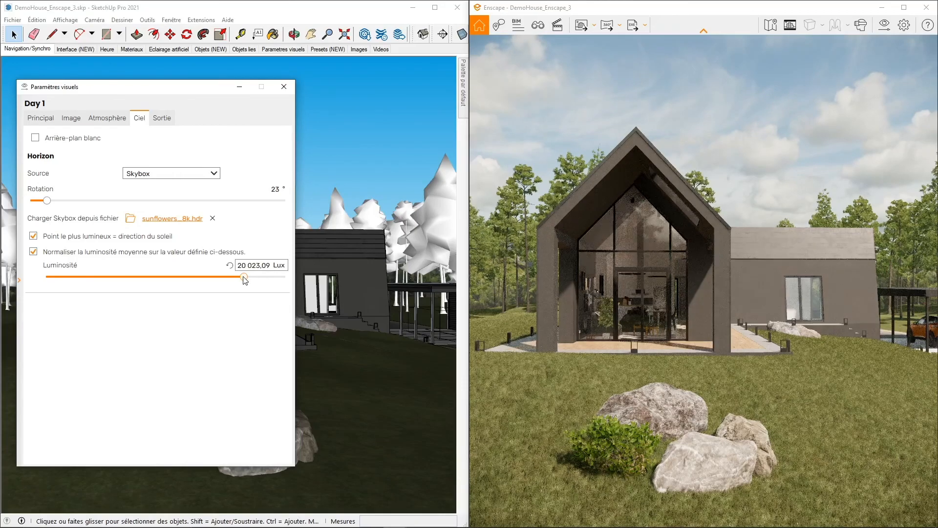
Raise the skybox Luminosité to 31 549,94 Lux and check the lighting on the front of the house
left_click(694, 309)
key("e")
left_click_drag(694, 309, 923, 298)
left_click_drag(936, 395, 702, 401)
key("q")
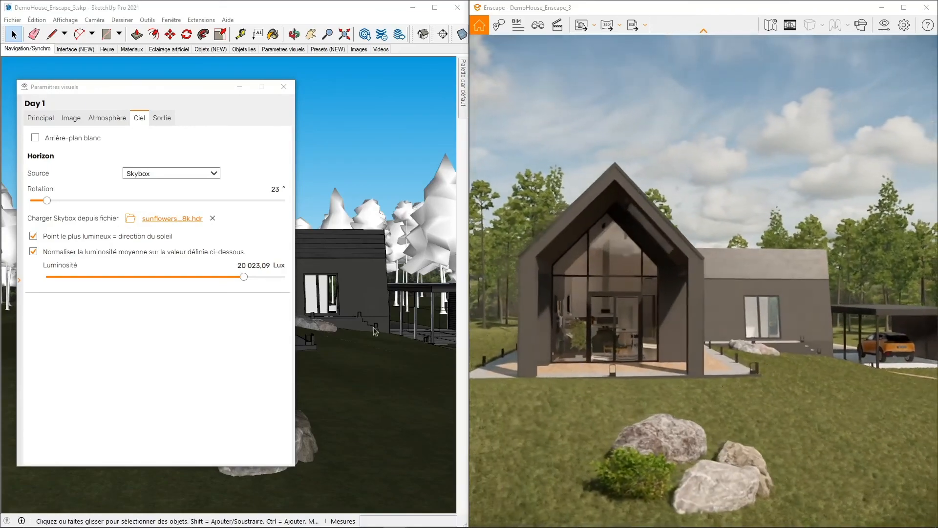
left_click(243, 277)
left_click_drag(246, 280, 249, 280)
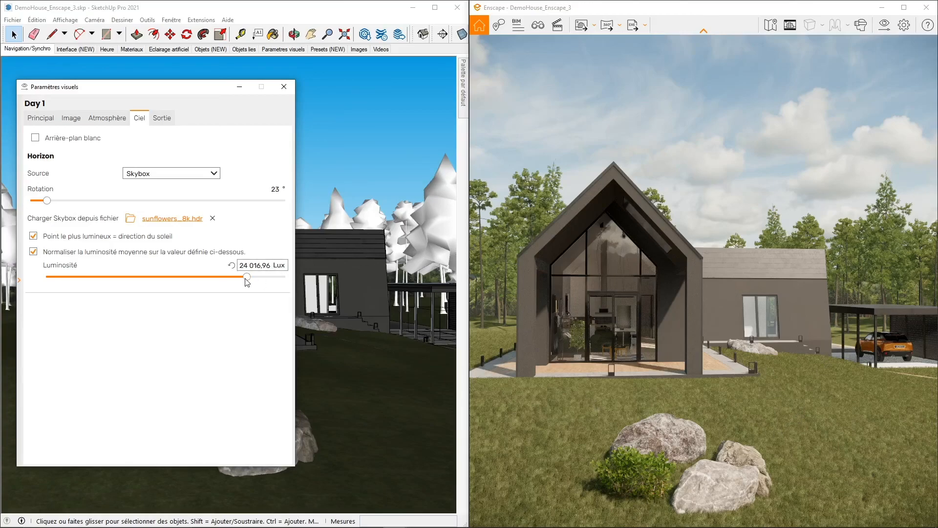
left_click_drag(247, 277, 251, 280)
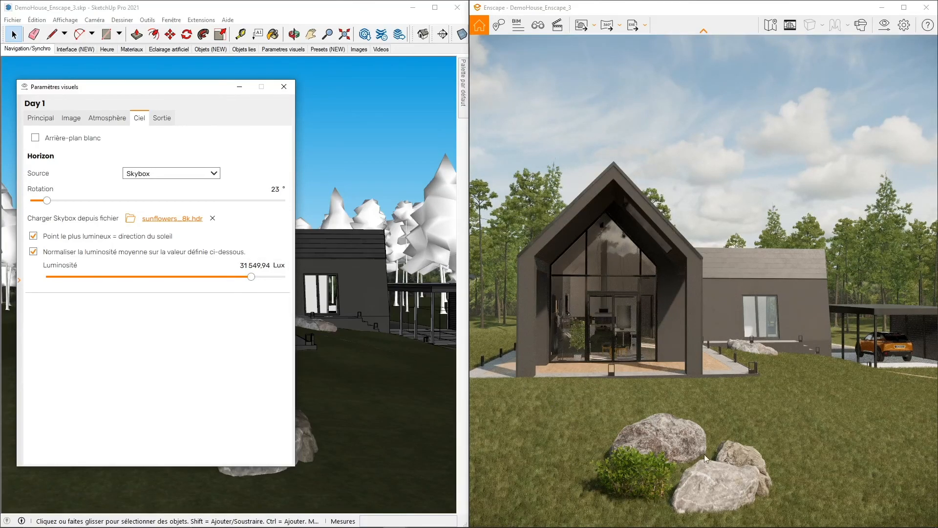
right_click_drag(718, 397, 732, 380)
mouse_move(733, 381)
left_mouse_down()
mouse_move(747, 395)
mouse_move(741, 385)
left_mouse_up()
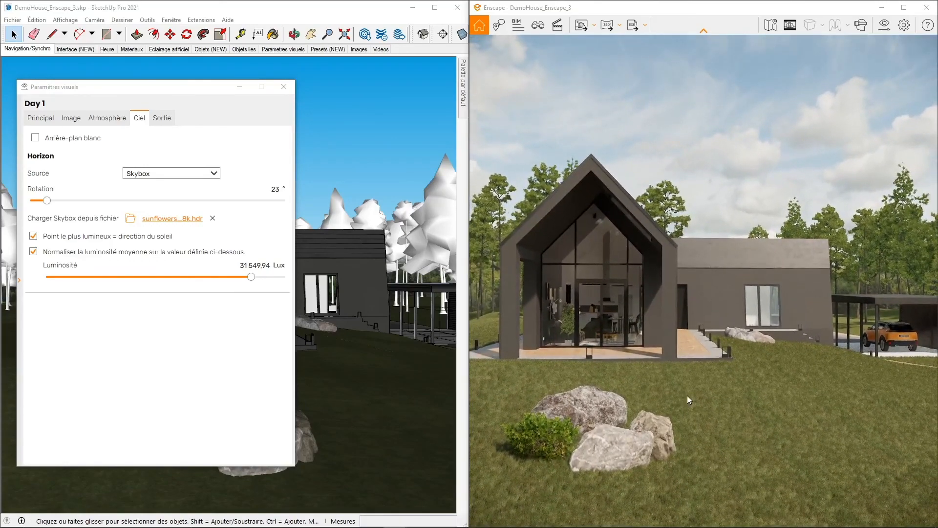